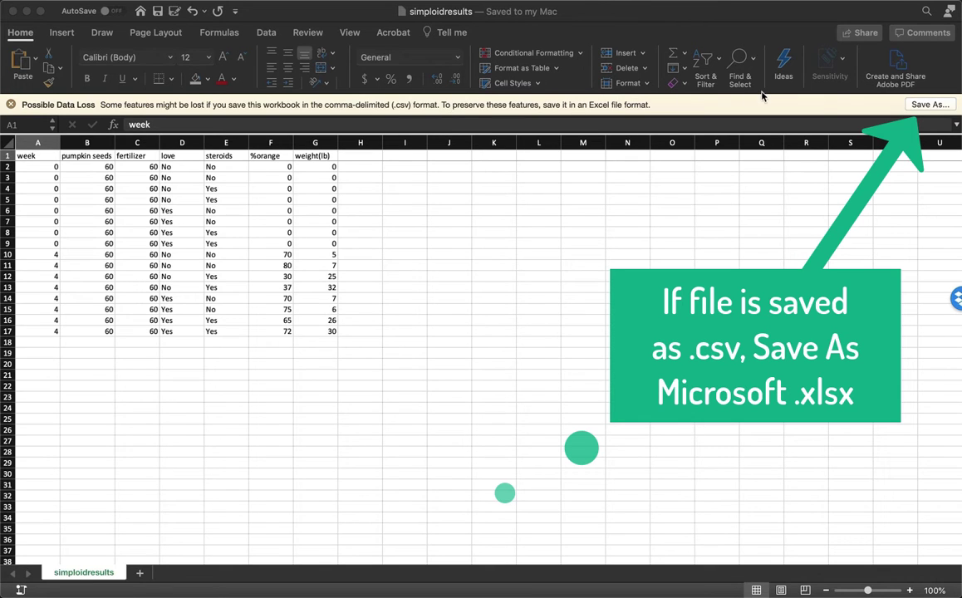
# Save the workbook as simploidresults.xlsx in Excel Workbook format, replacing the existing file.
pyautogui.click(928, 104)
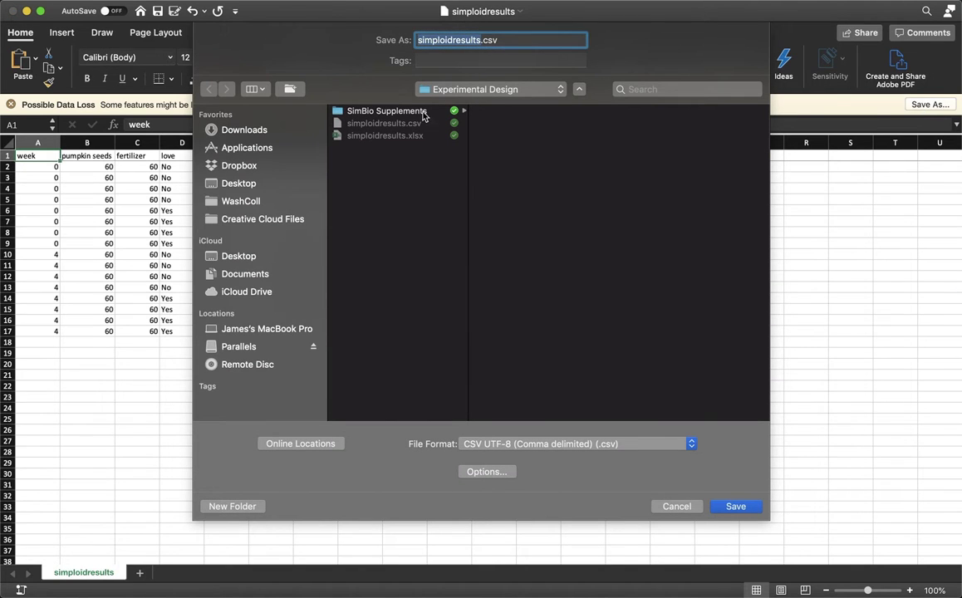
pyautogui.click(391, 139)
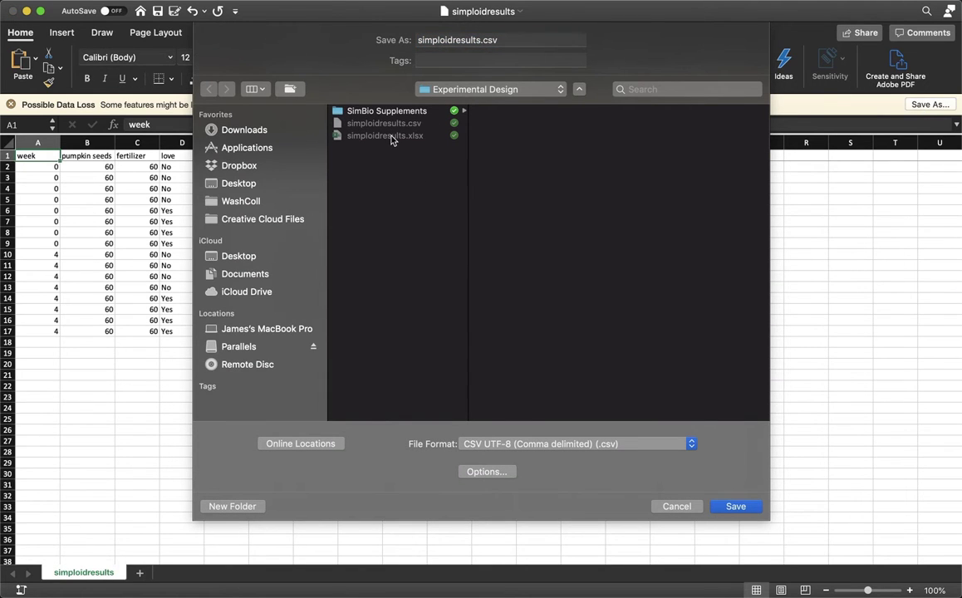
pyautogui.click(508, 447)
pyautogui.click(526, 404)
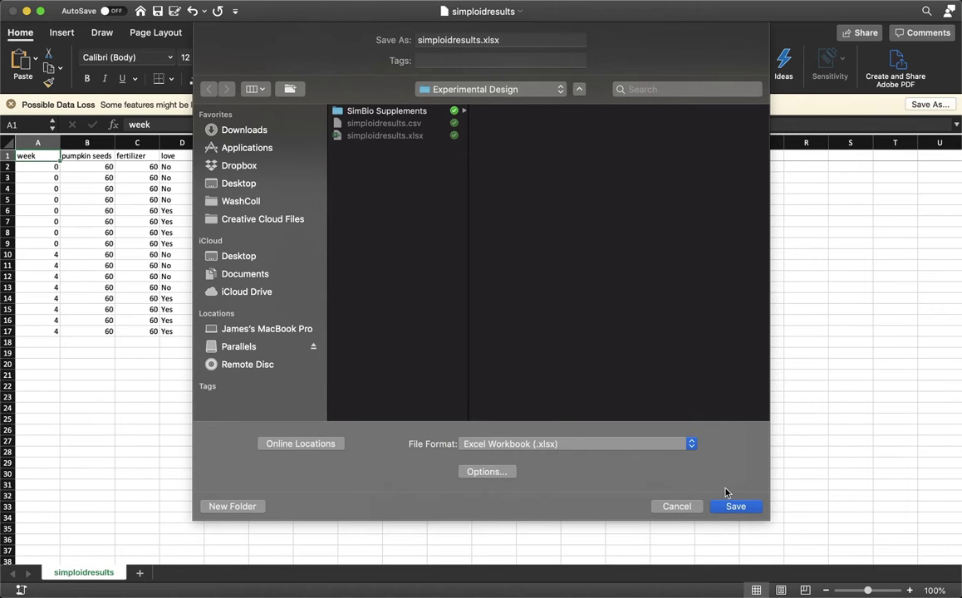
pyautogui.click(735, 506)
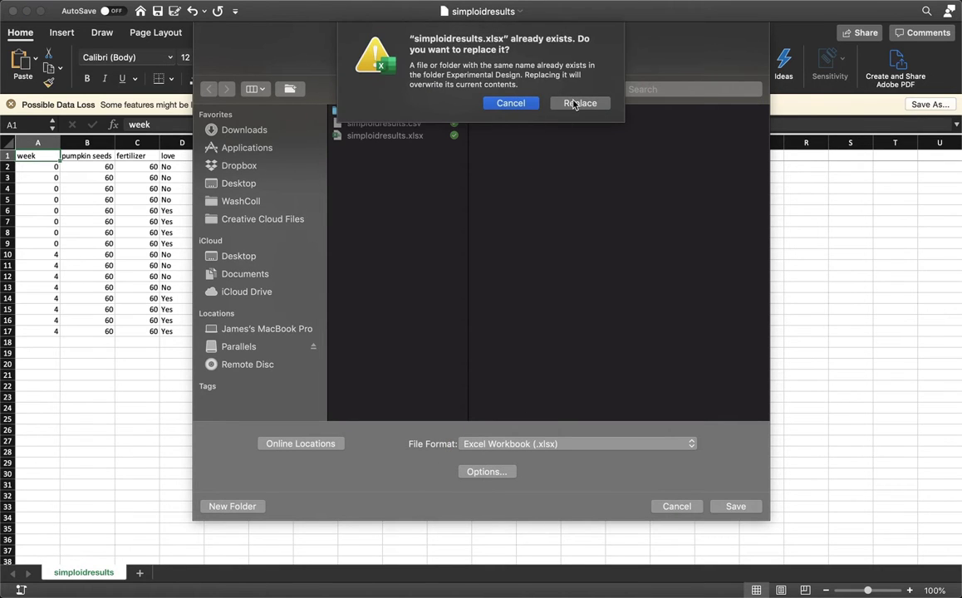
pyautogui.click(574, 101)
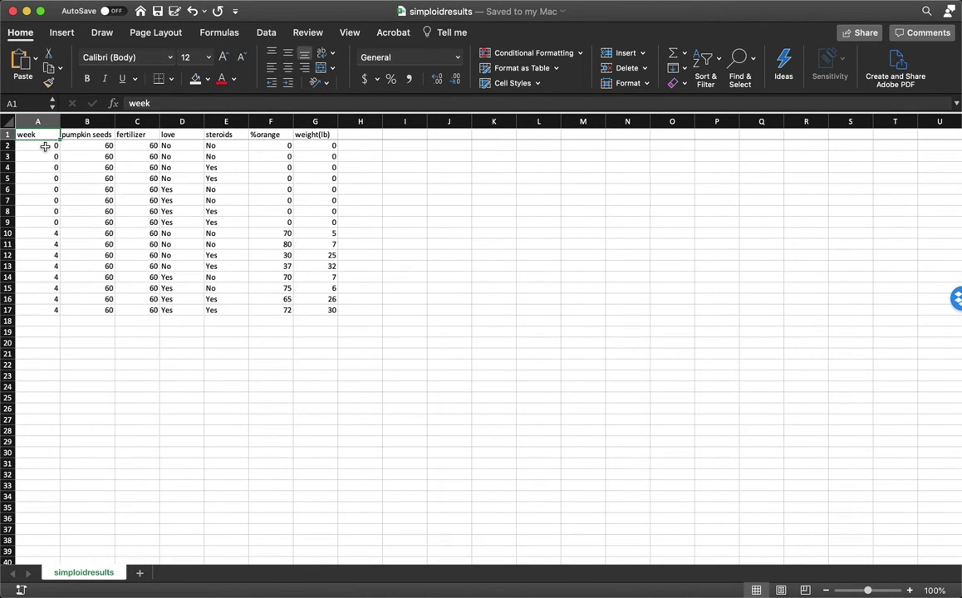
# Select the week 0 data rows A2:G9 so their text can be made red.
pyautogui.moveTo(45, 146); pyautogui.dragTo(51, 222)
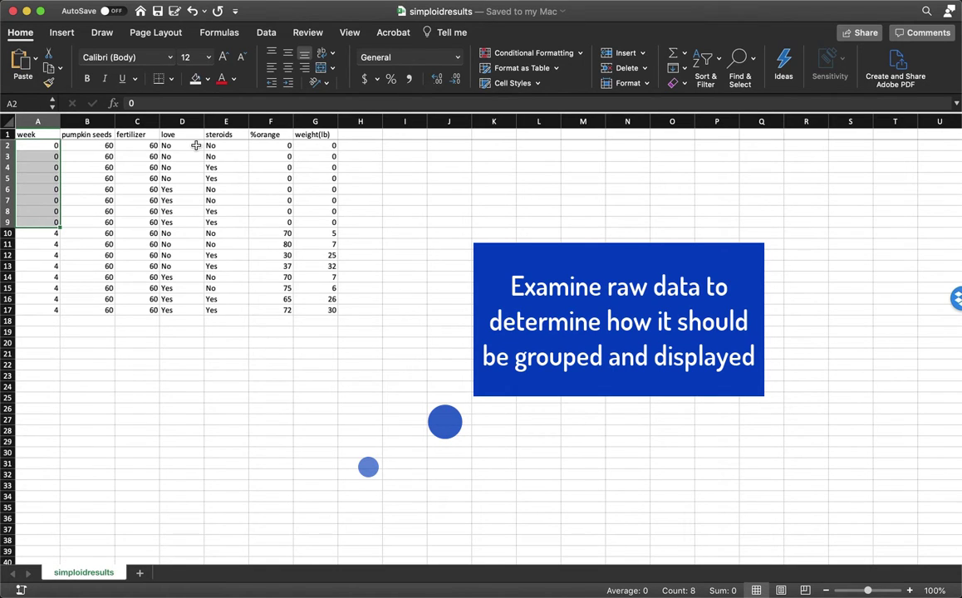
pyautogui.moveTo(193, 146); pyautogui.dragTo(221, 225)
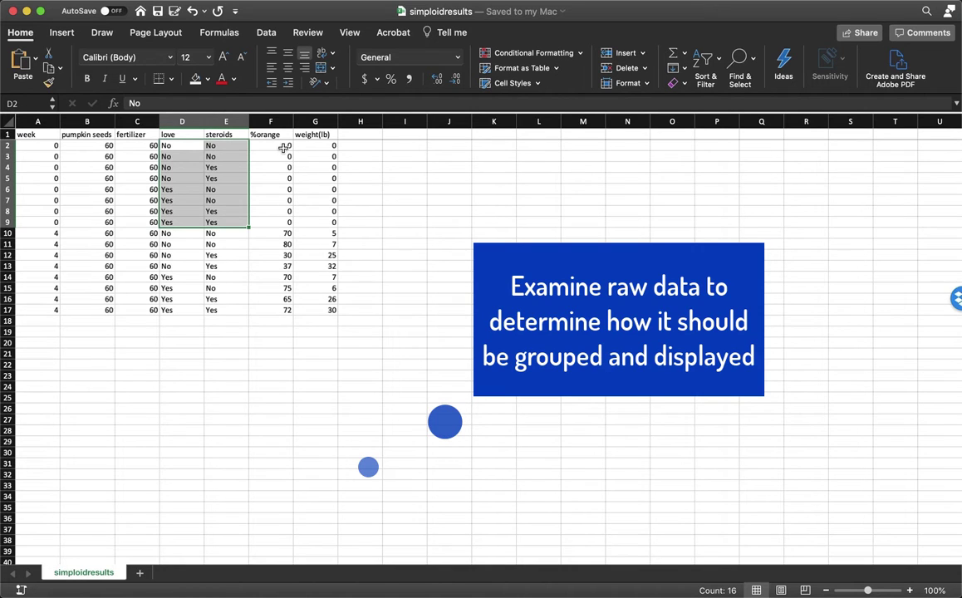
pyautogui.moveTo(283, 147); pyautogui.dragTo(323, 223)
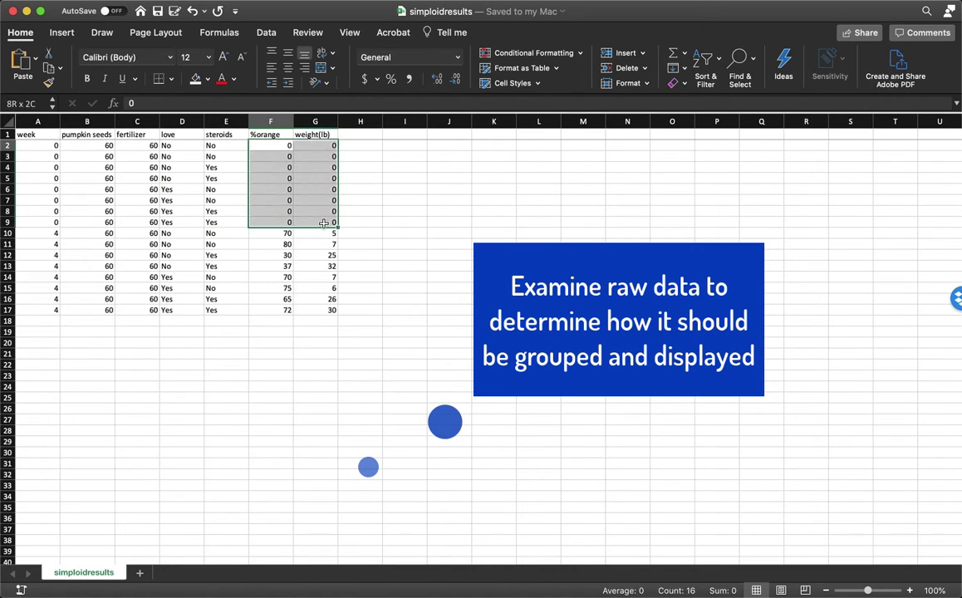
pyautogui.moveTo(42, 144)
pyautogui.mouseDown()
pyautogui.moveTo(240, 236)
pyautogui.moveTo(301, 236)
pyautogui.moveTo(315, 218)
pyautogui.mouseUp()
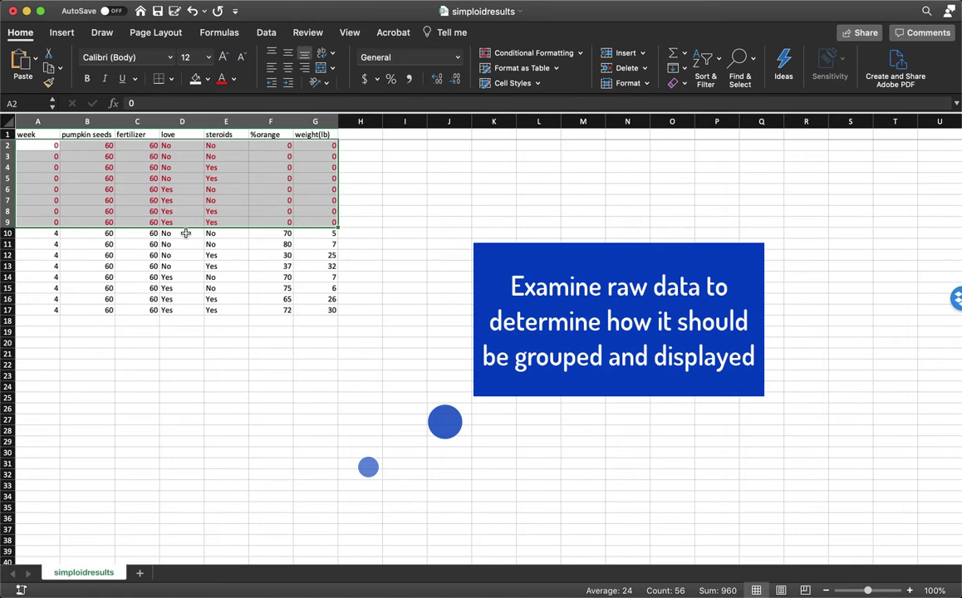
# Fill rows 10–11 (A:G) light green and rows 12–13 light orange.
pyautogui.moveTo(185, 233); pyautogui.dragTo(217, 241)
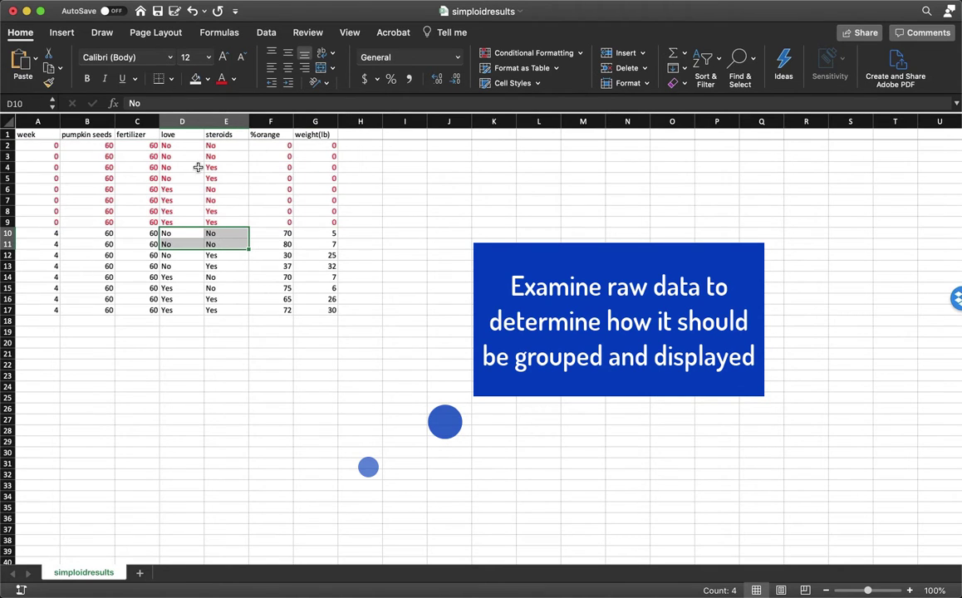
pyautogui.moveTo(34, 234)
pyautogui.mouseDown()
pyautogui.moveTo(260, 249)
pyautogui.moveTo(315, 241)
pyautogui.mouseUp()
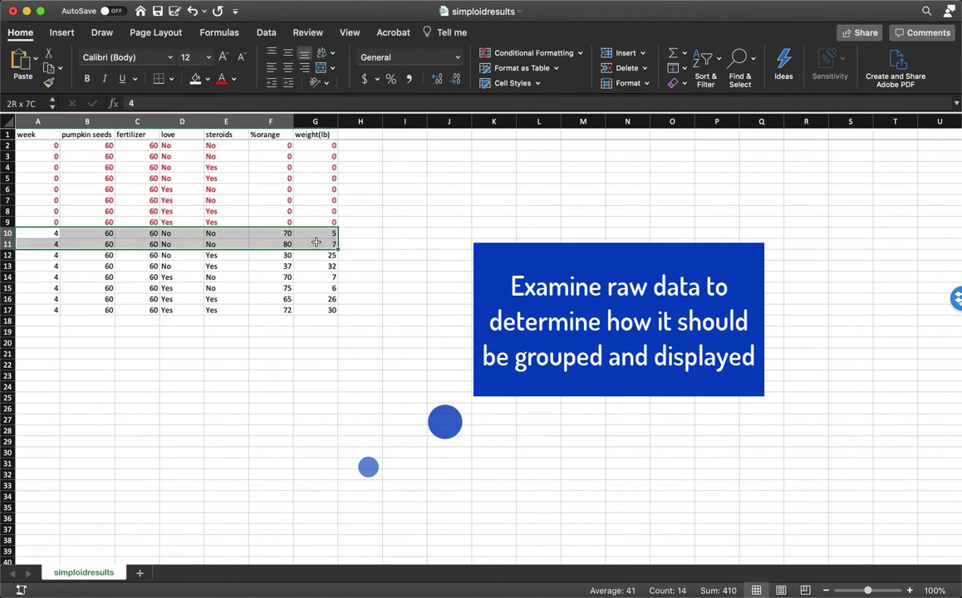
pyautogui.click(208, 78)
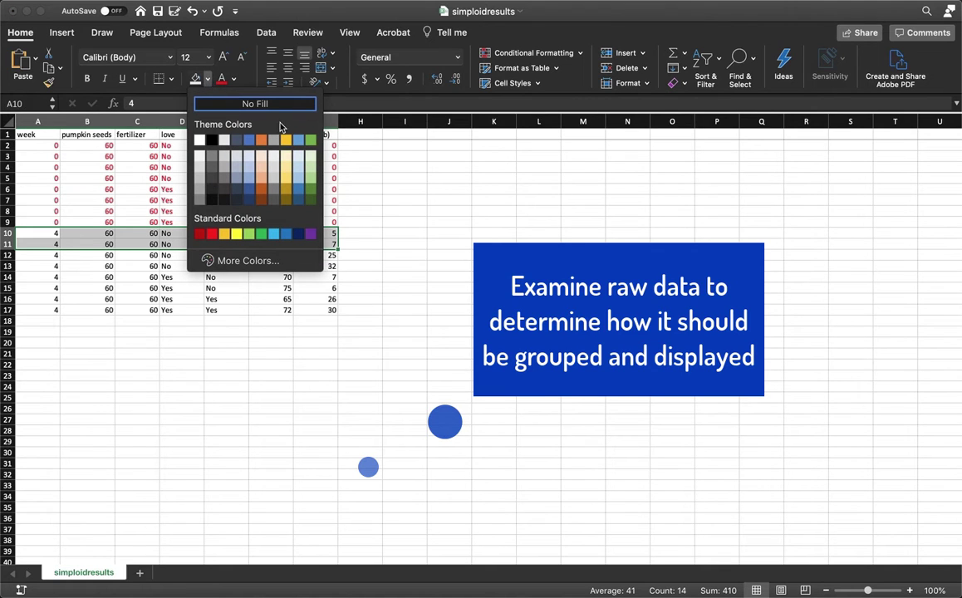
pyautogui.click(313, 156)
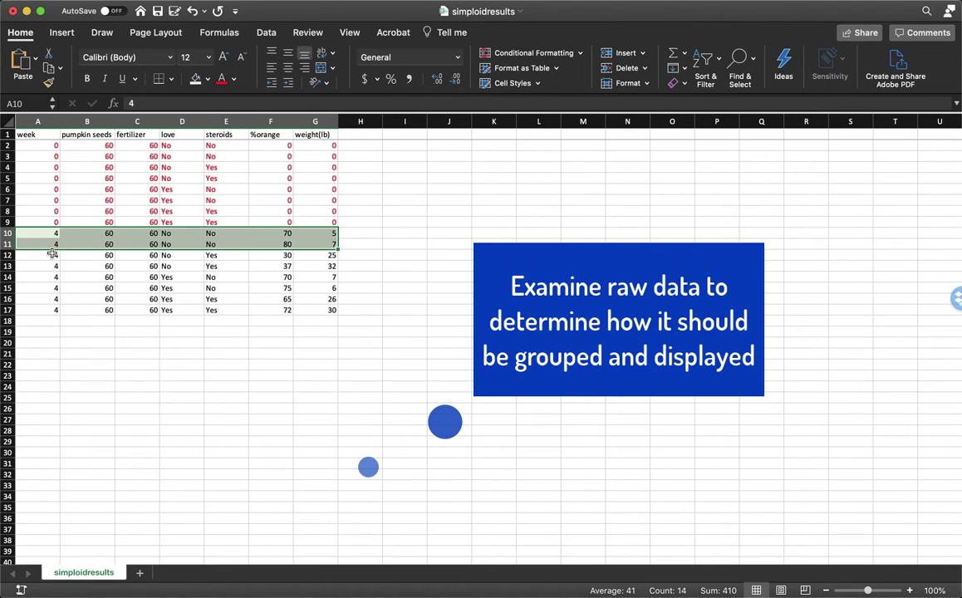
pyautogui.moveTo(187, 258); pyautogui.dragTo(223, 266)
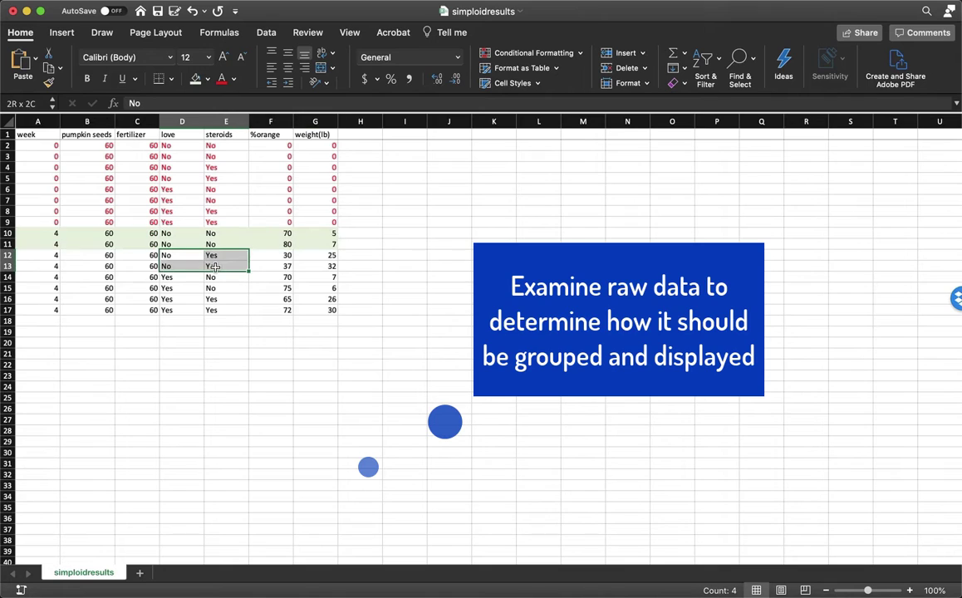
pyautogui.moveTo(46, 255); pyautogui.dragTo(308, 264)
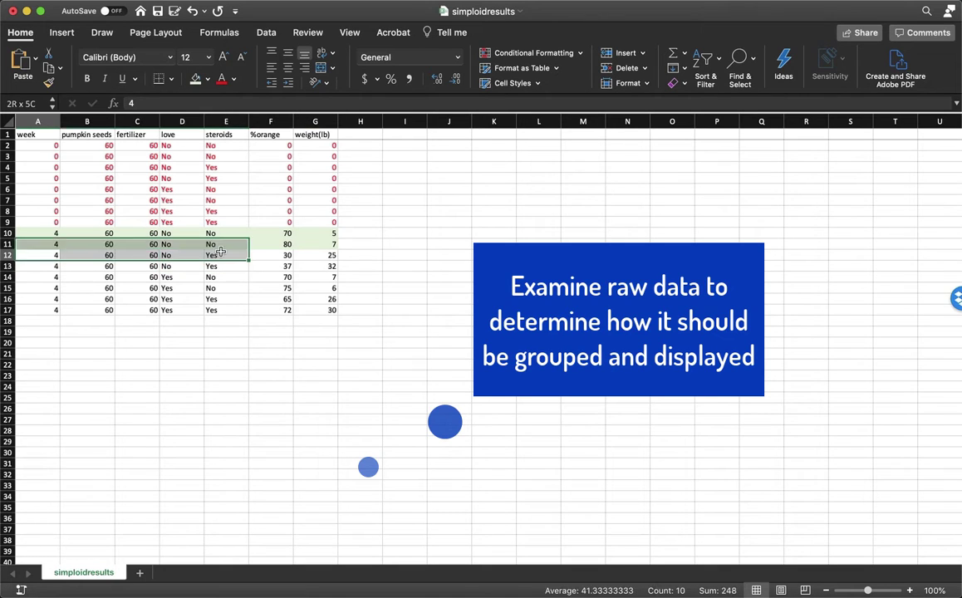
pyautogui.click(207, 79)
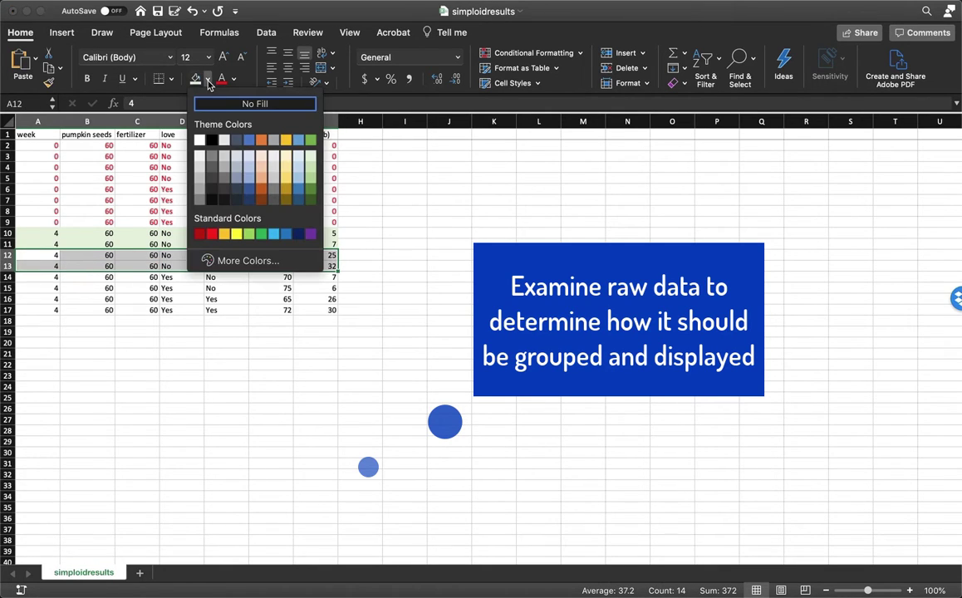
pyautogui.click(285, 154)
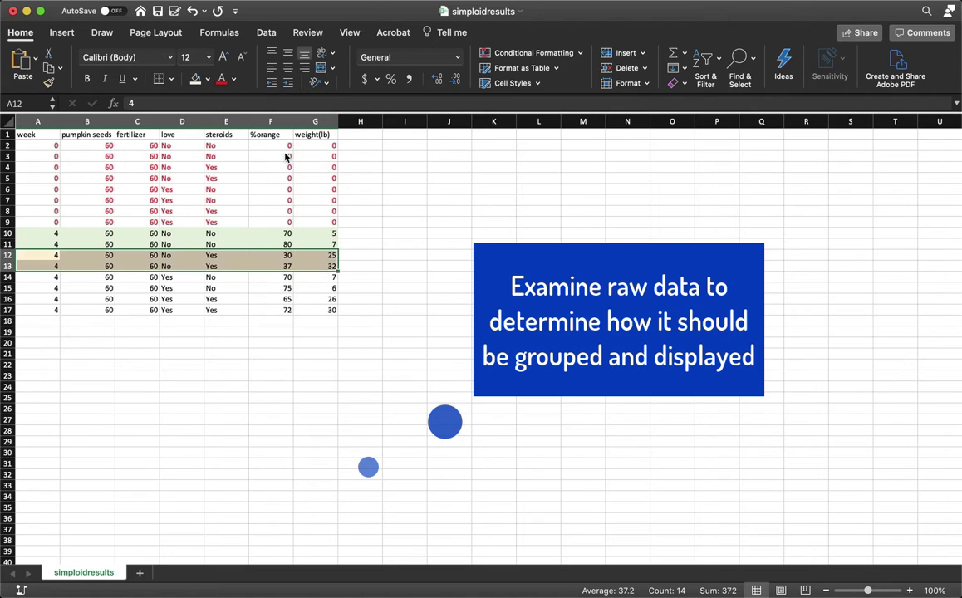
# Fill rows 14–15 light blue and rows 16–17 light grey.
pyautogui.moveTo(41, 277); pyautogui.dragTo(329, 291)
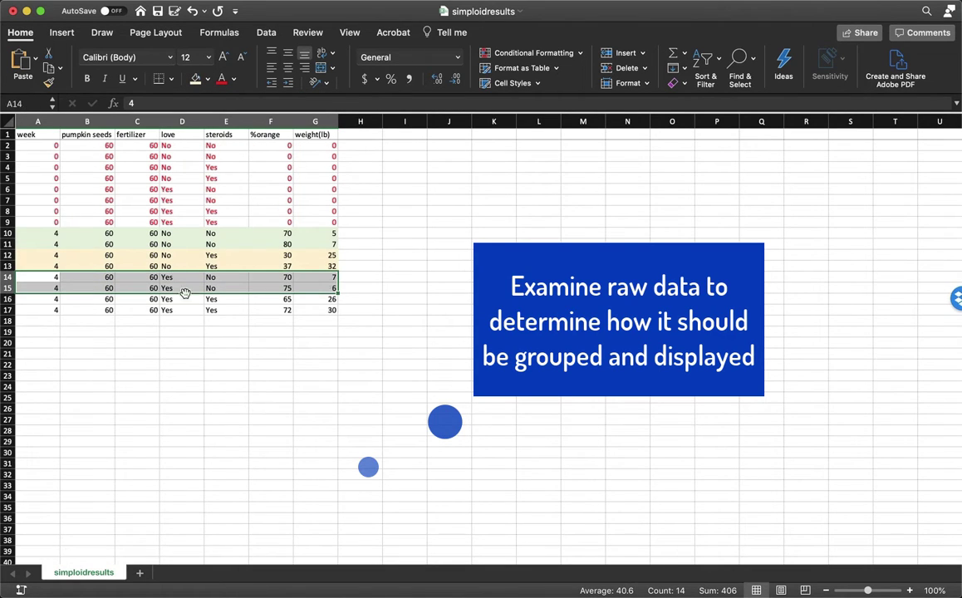
pyautogui.click(207, 79)
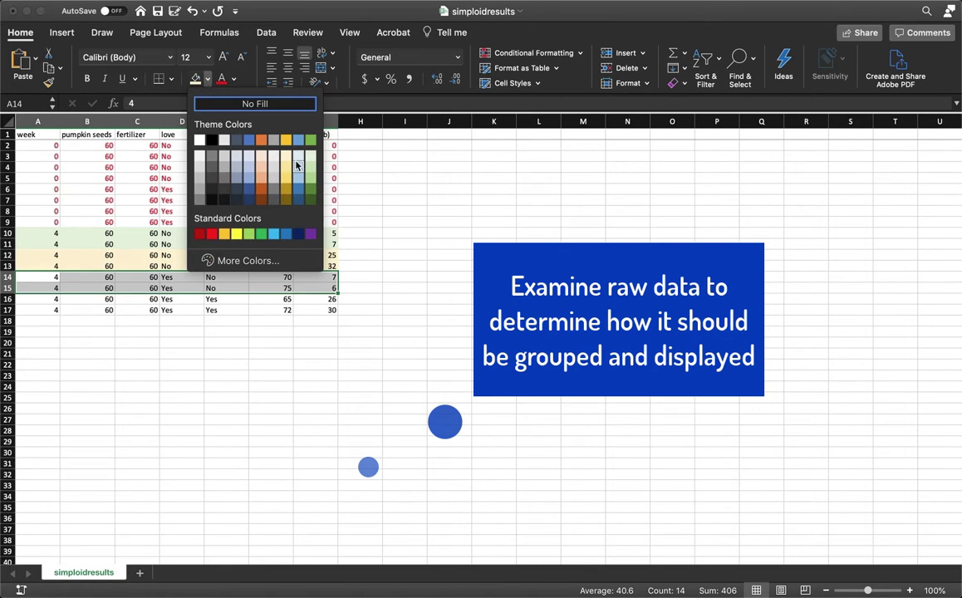
pyautogui.click(298, 157)
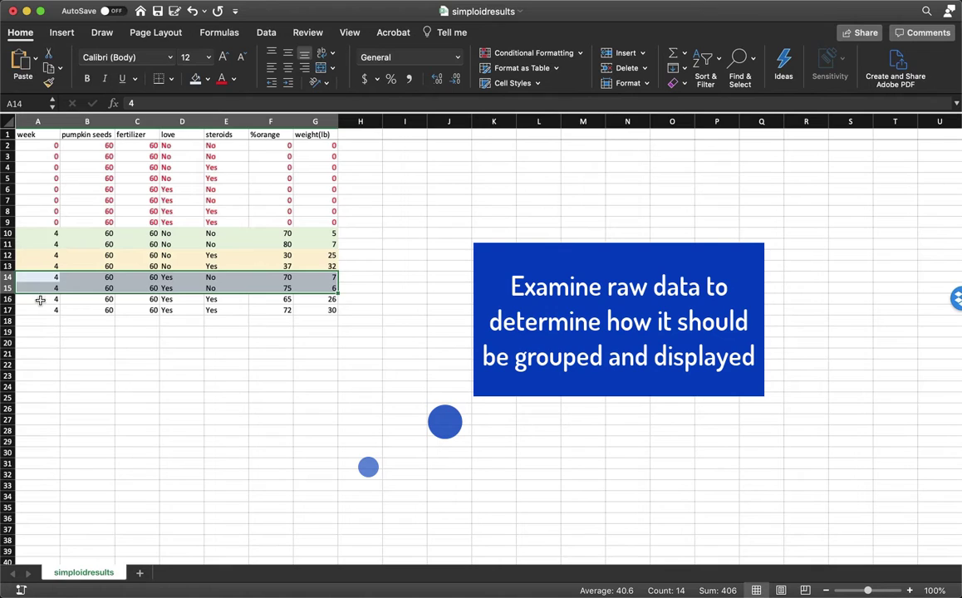
pyautogui.moveTo(40, 300); pyautogui.dragTo(301, 309)
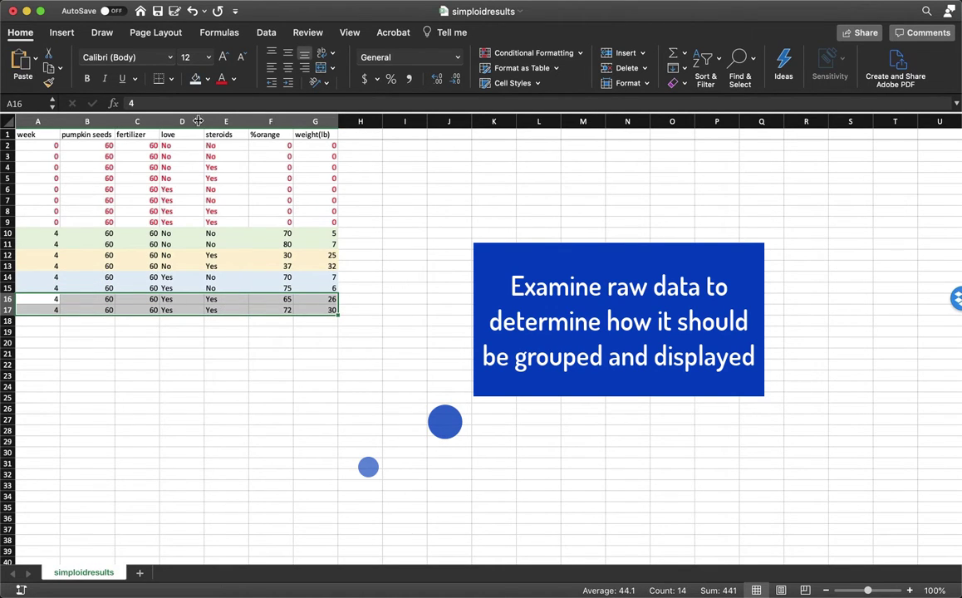
pyautogui.click(208, 79)
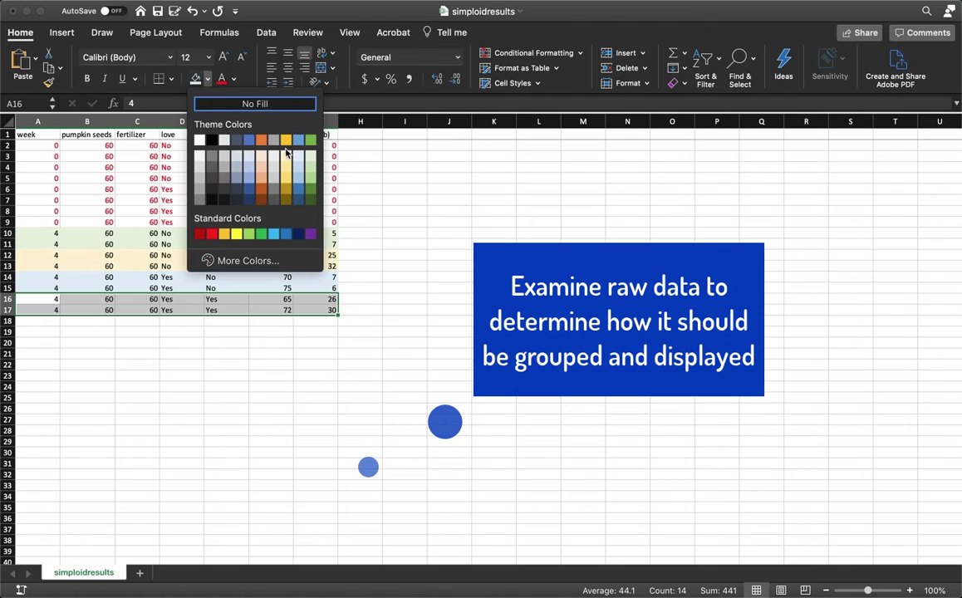
pyautogui.click(275, 155)
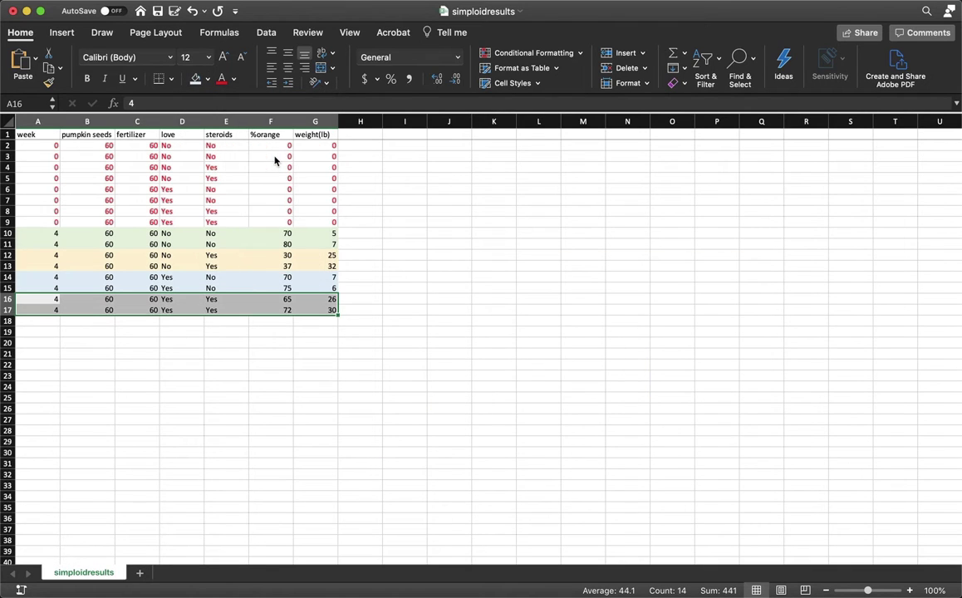
pyautogui.click(273, 346)
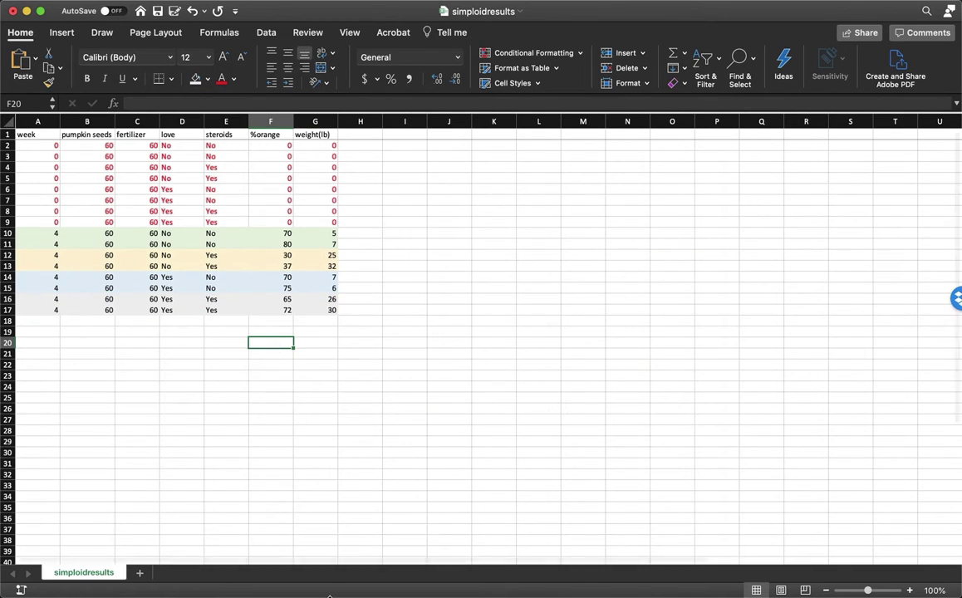
pyautogui.click(298, 581)
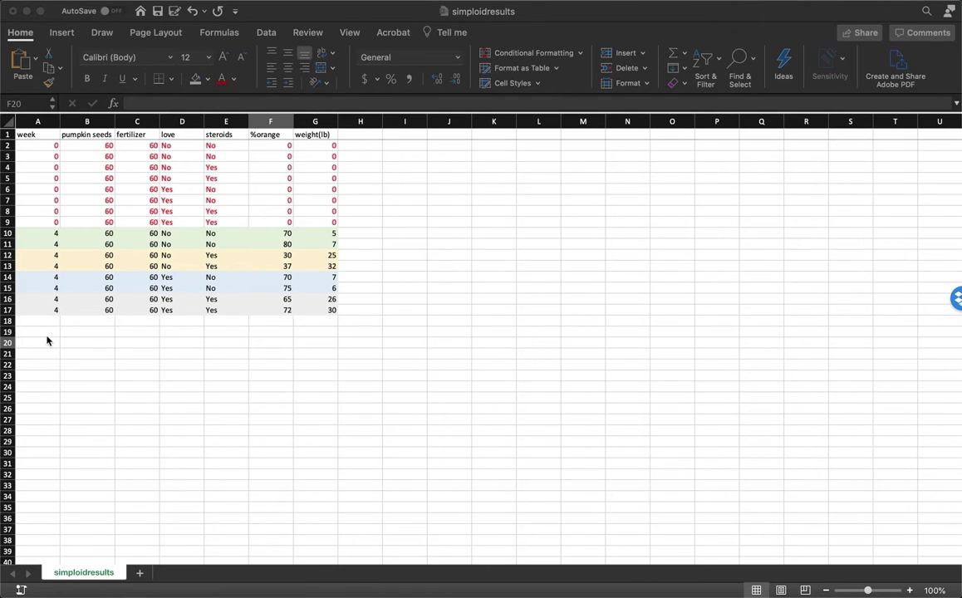
pyautogui.click(47, 340)
# Enter Treatment in A20 with No Love or Steroids, Love, Steroids, Love and Steroids below.
pyautogui.click(41, 342)
pyautogui.write('T')
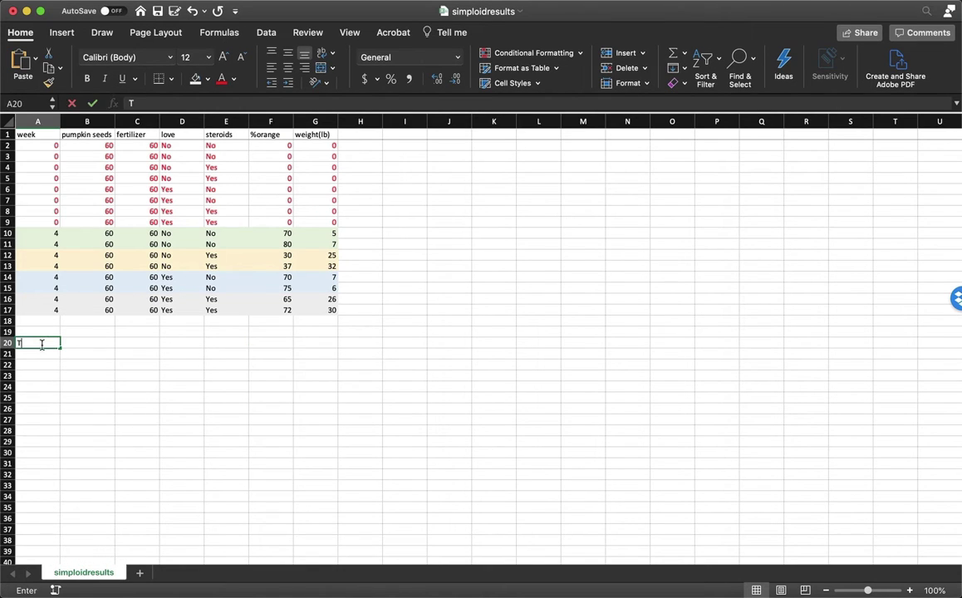
pyautogui.write('reatm')
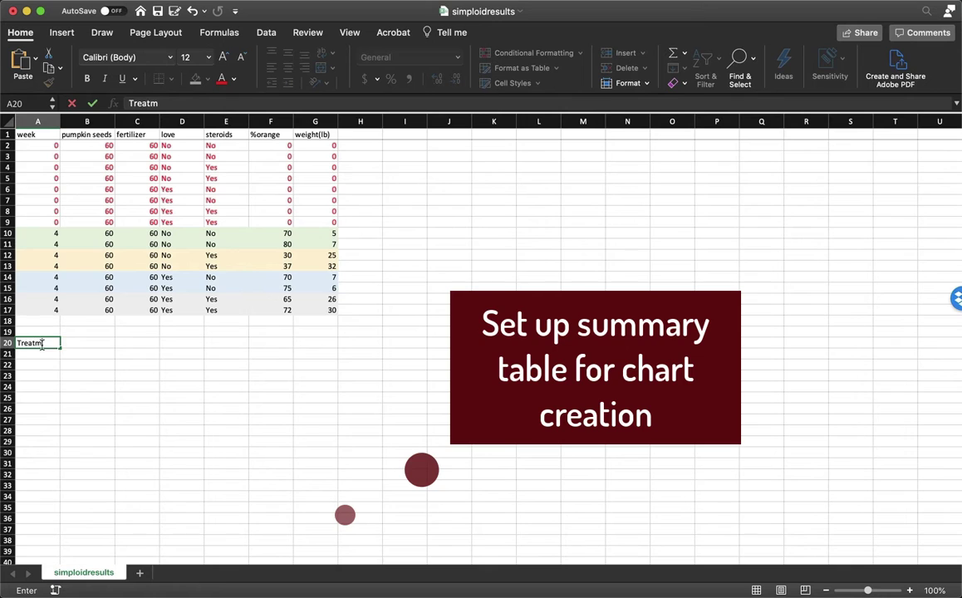
pyautogui.write('ent')
pyautogui.press('Return')
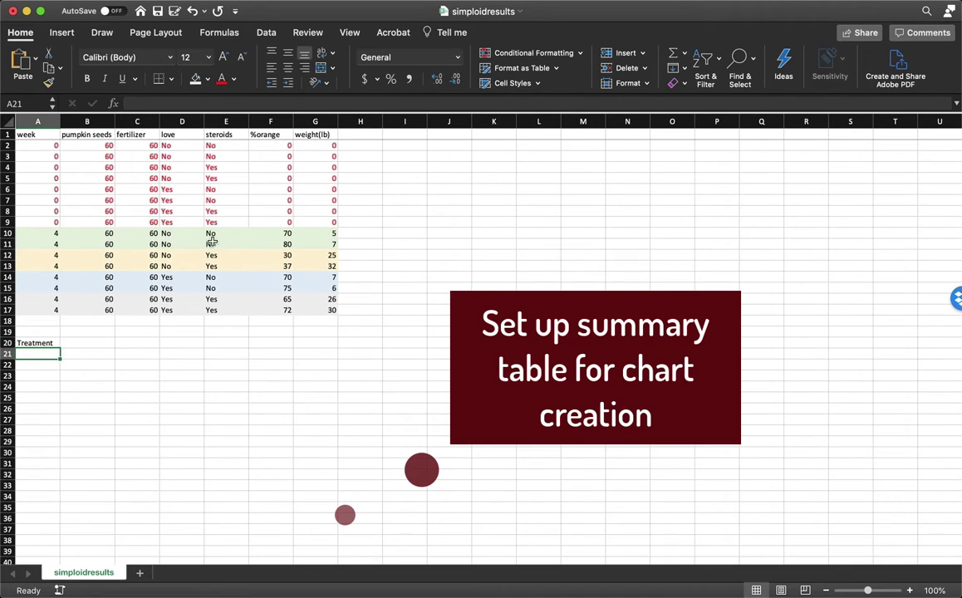
pyautogui.write('No Fert')
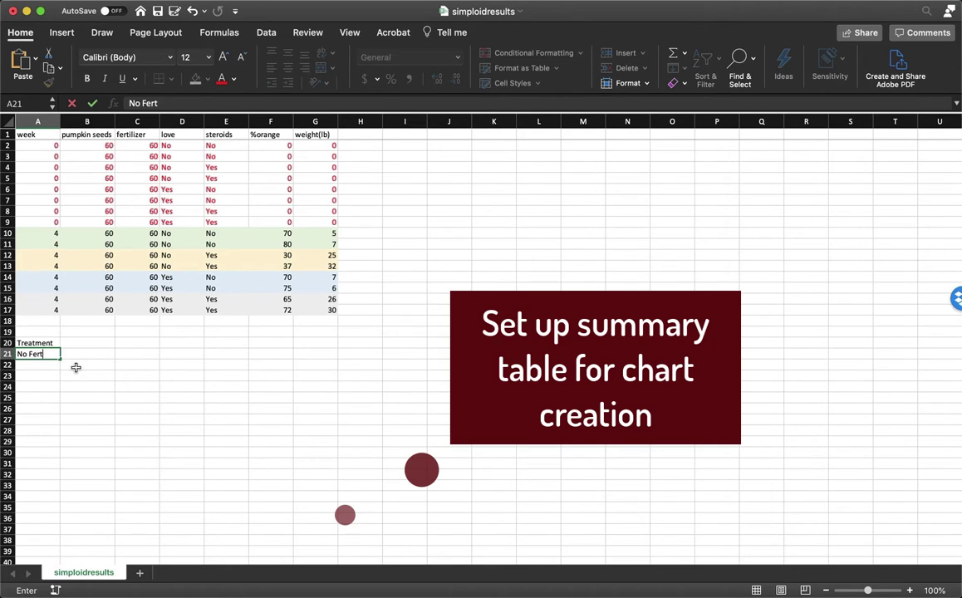
pyautogui.write('ilizer')
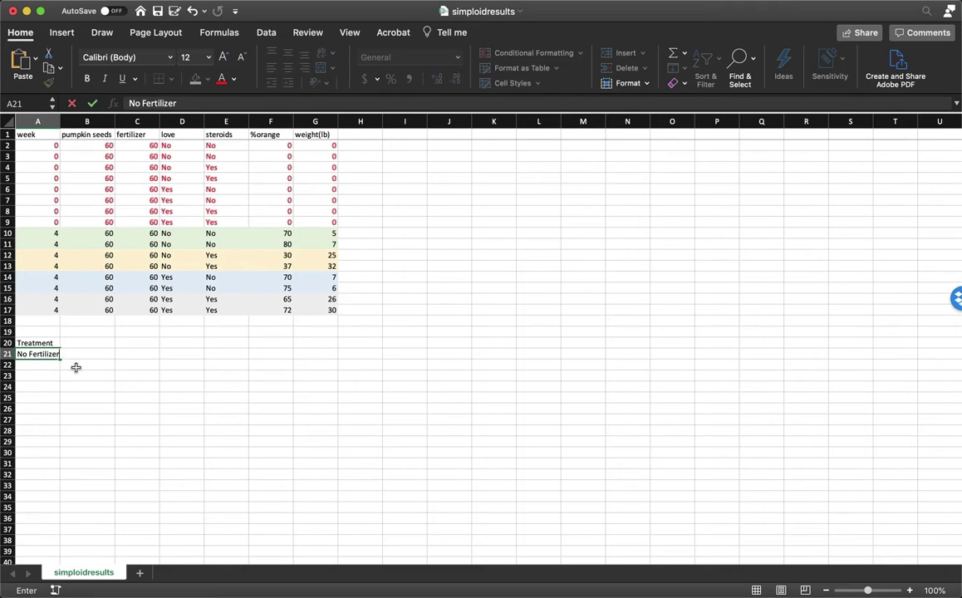
pyautogui.press('BackSpace')
pyautogui.press('BackSpace')
pyautogui.press('BackSpace')
pyautogui.press('BackSpace')
pyautogui.press('BackSpace')
pyautogui.press('BackSpace')
pyautogui.write('ove or Steroi')
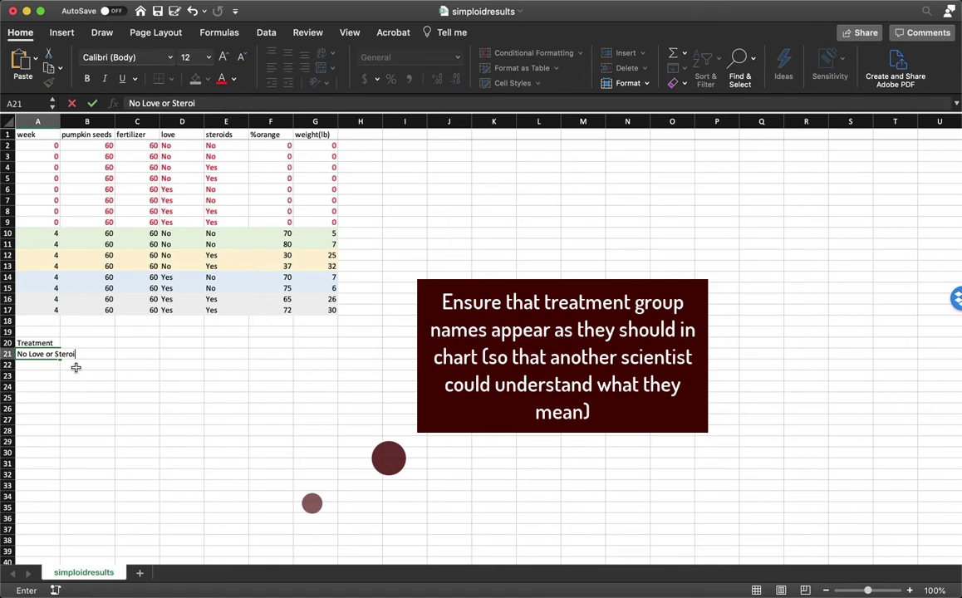
pyautogui.write('ds')
pyautogui.press('Return')
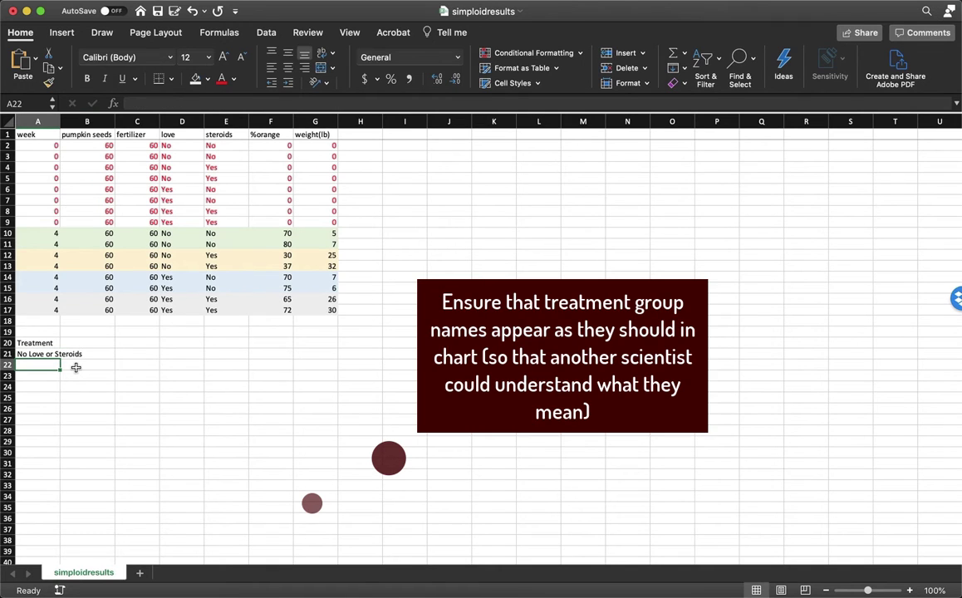
pyautogui.write('Love')
pyautogui.press('Return')
pyautogui.write('Steroids')
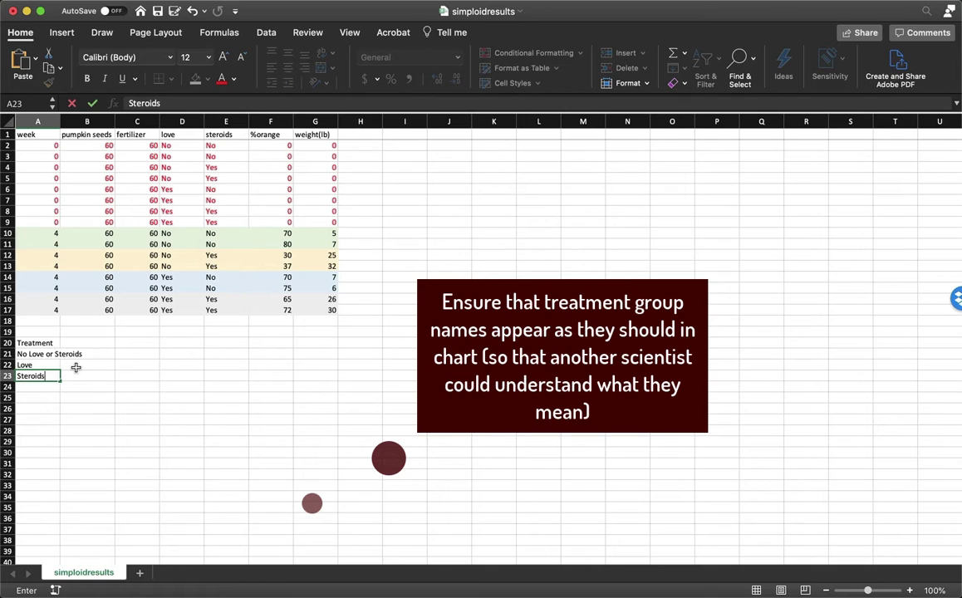
pyautogui.press('Return')
pyautogui.write('Love and S')
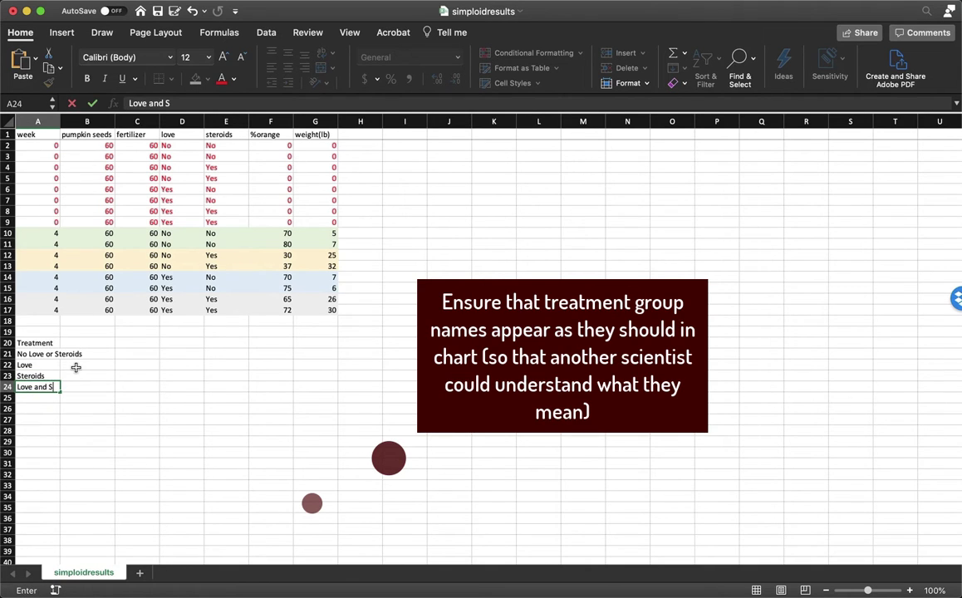
pyautogui.write('teroids')
# Enter the heading Orange Pumpkins (%) in B20.
pyautogui.click(84, 343)
pyautogui.write('Oran')
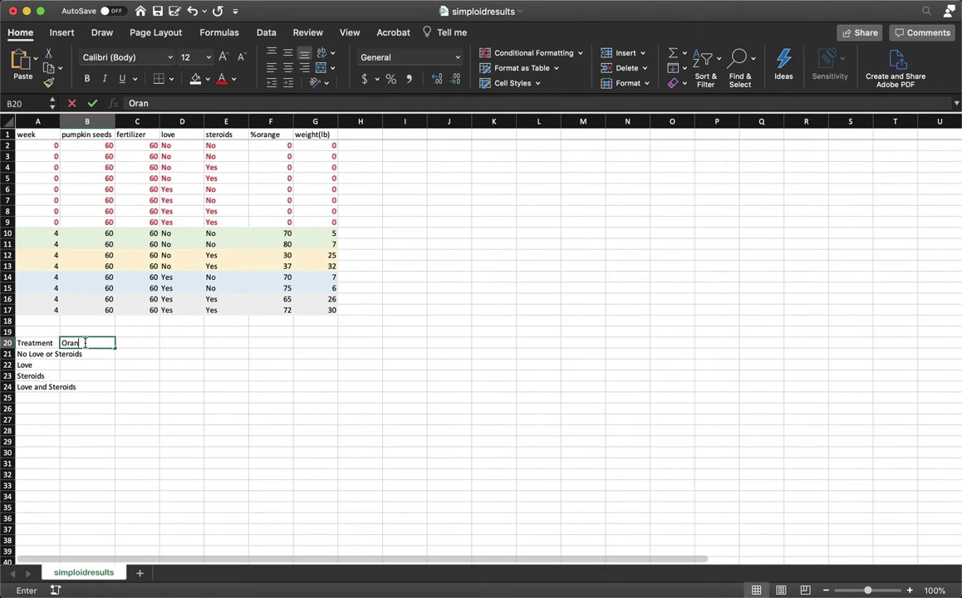
pyautogui.write('ge Pumpkins (%')
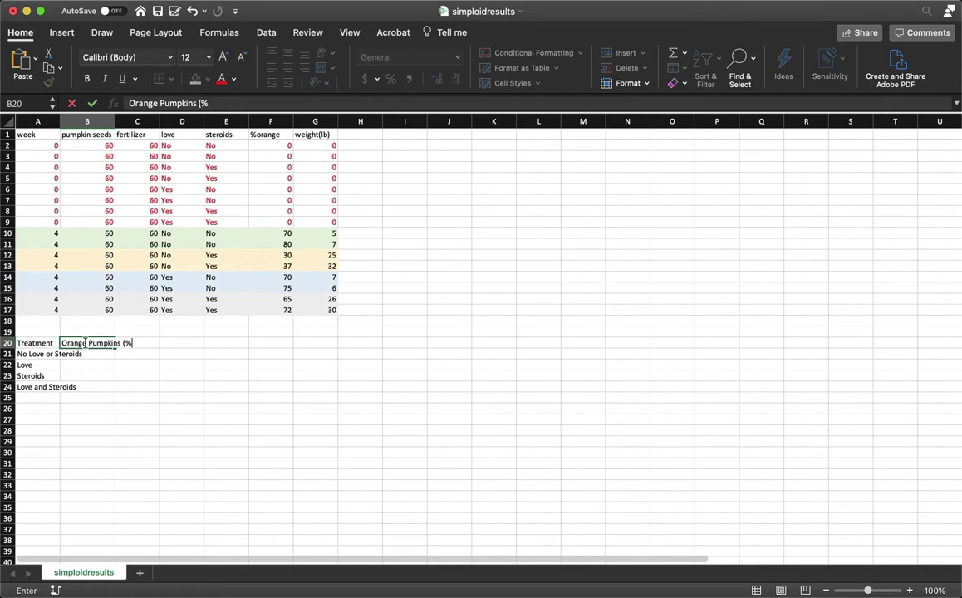
pyautogui.press('Return')
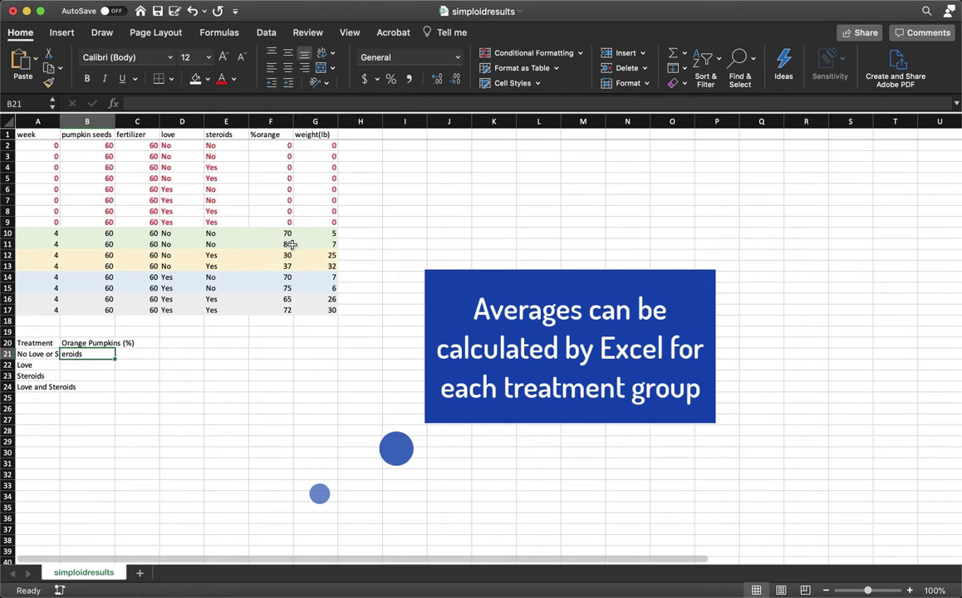
# Fill B21:B24 with AVERAGE formulas of each group's % orange pair: 75, 72.5, 33.5, 68.5.
pyautogui.write('=avera')
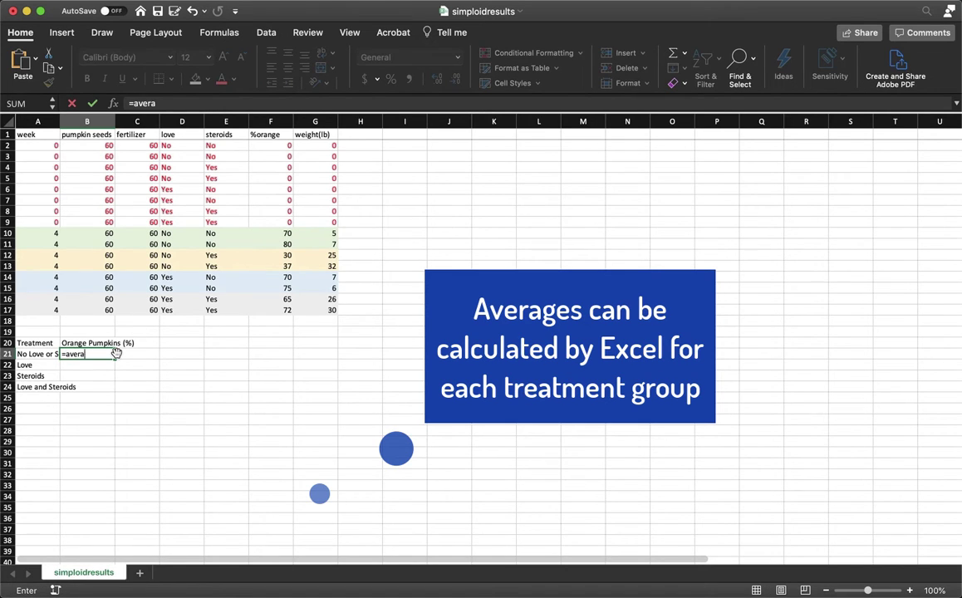
pyautogui.write('ge(')
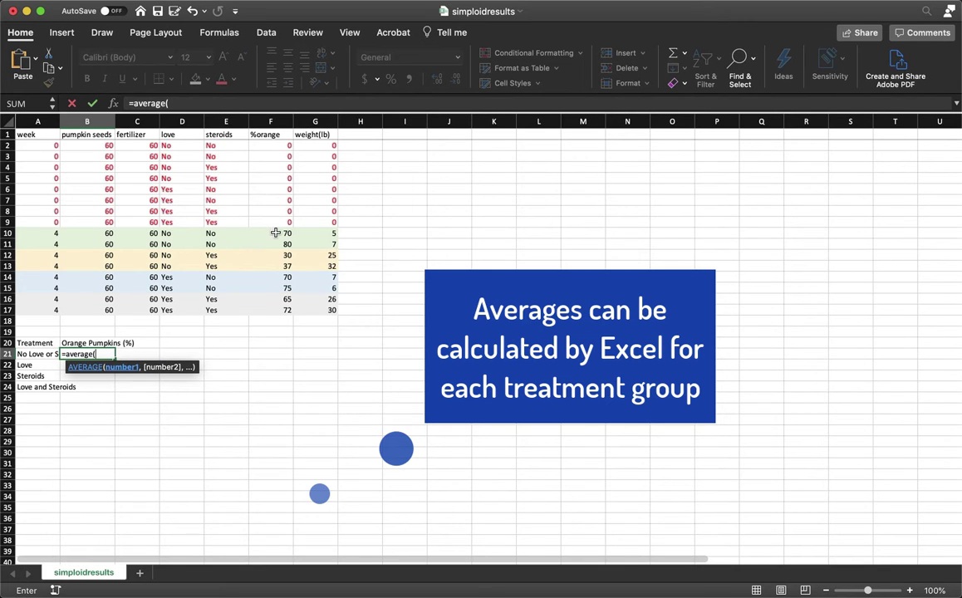
pyautogui.moveTo(274, 233); pyautogui.dragTo(275, 245)
pyautogui.press('Return')
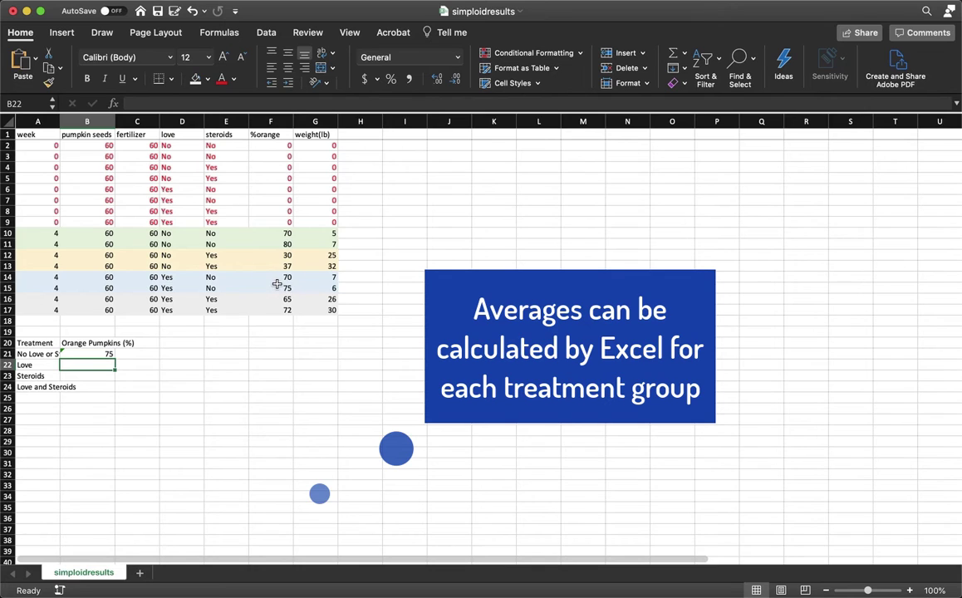
pyautogui.write('=aver')
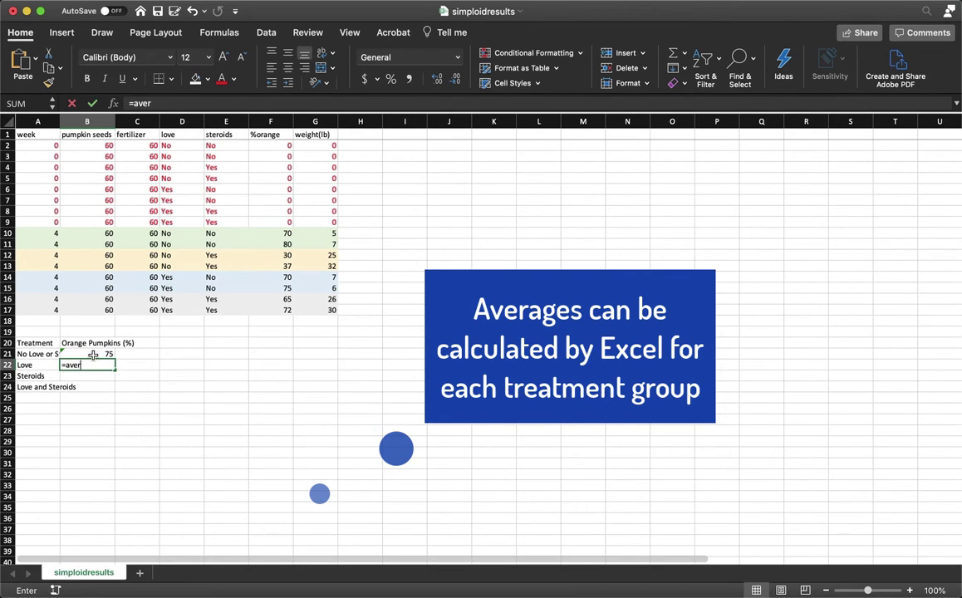
pyautogui.write('age(')
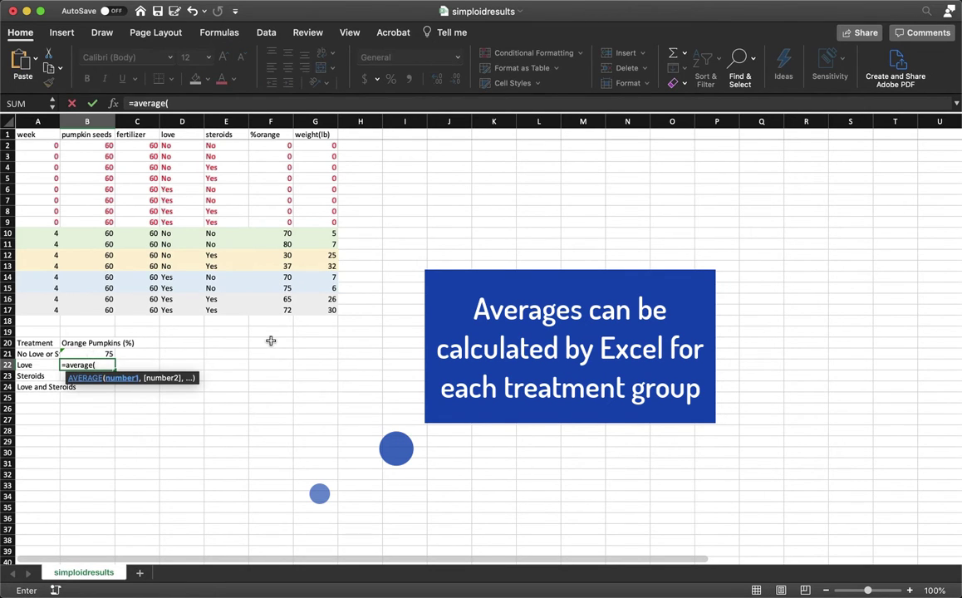
pyautogui.moveTo(272, 281); pyautogui.dragTo(272, 286)
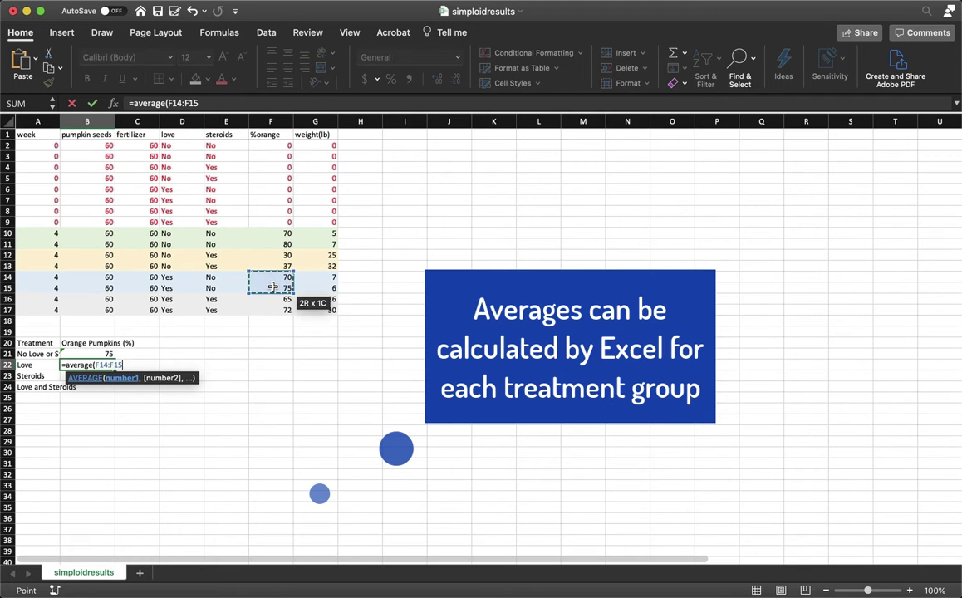
pyautogui.press('Return')
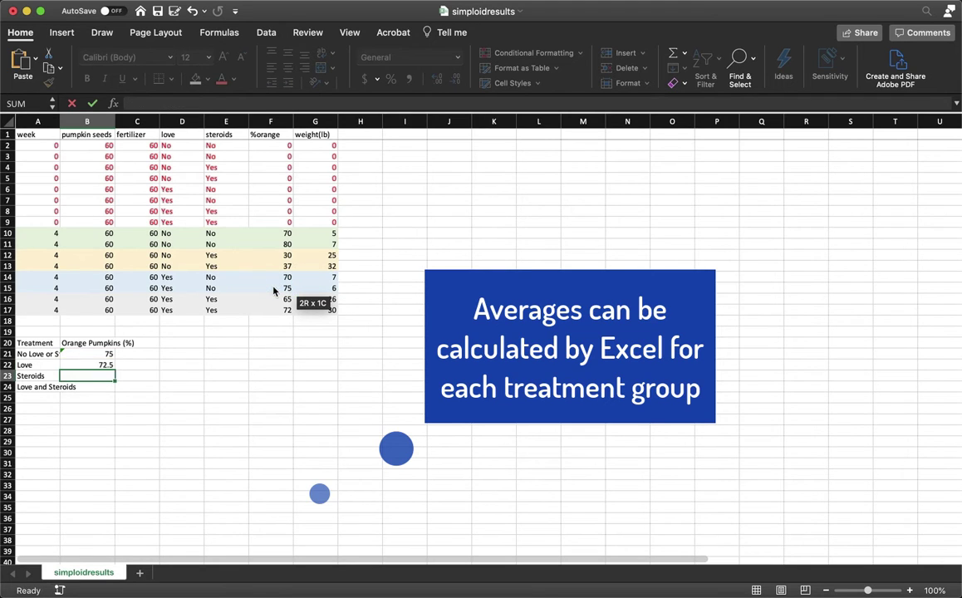
pyautogui.write('=ave')
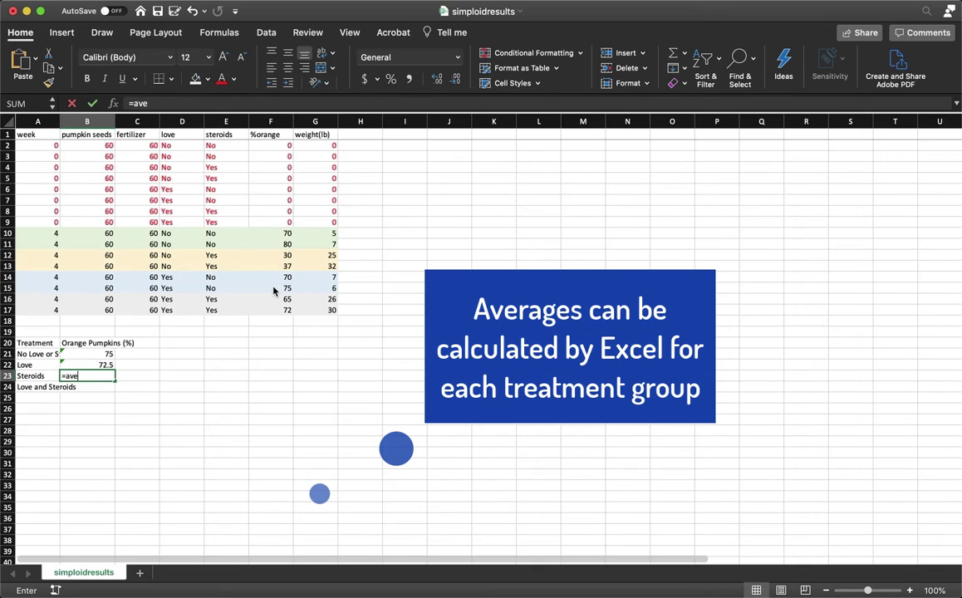
pyautogui.write('rage(')
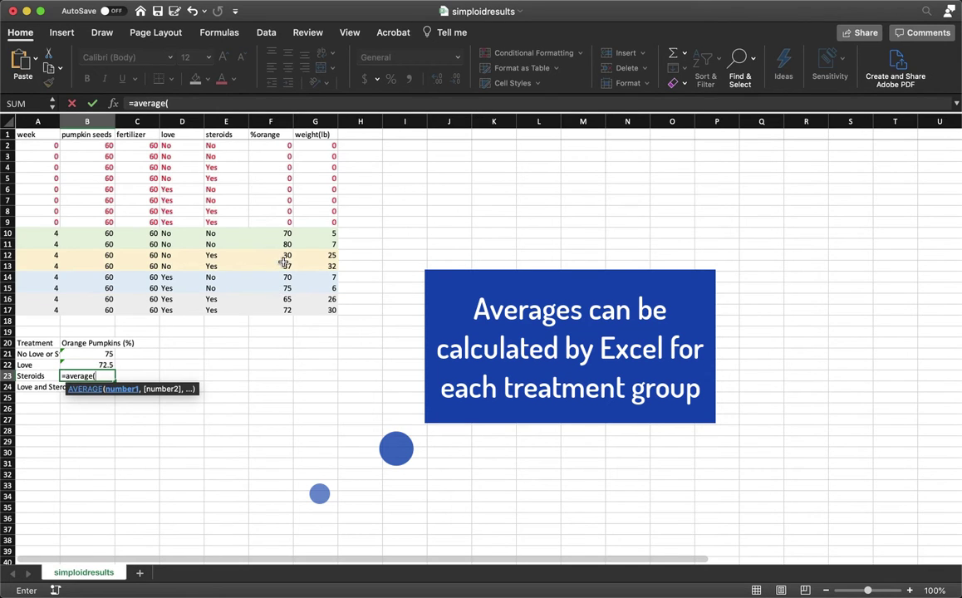
pyautogui.moveTo(283, 256); pyautogui.dragTo(283, 264)
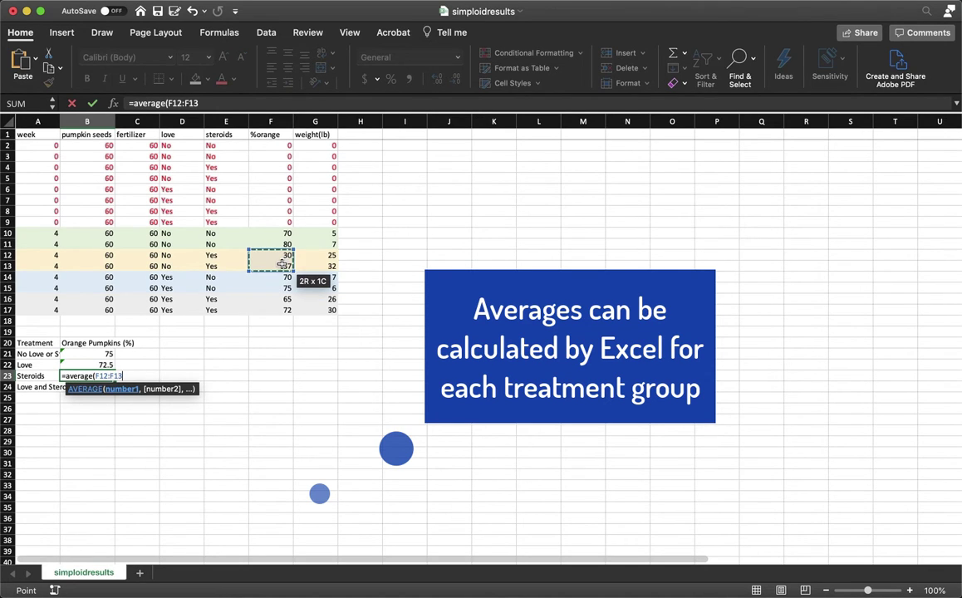
pyautogui.press('Return')
pyautogui.write('=avera')
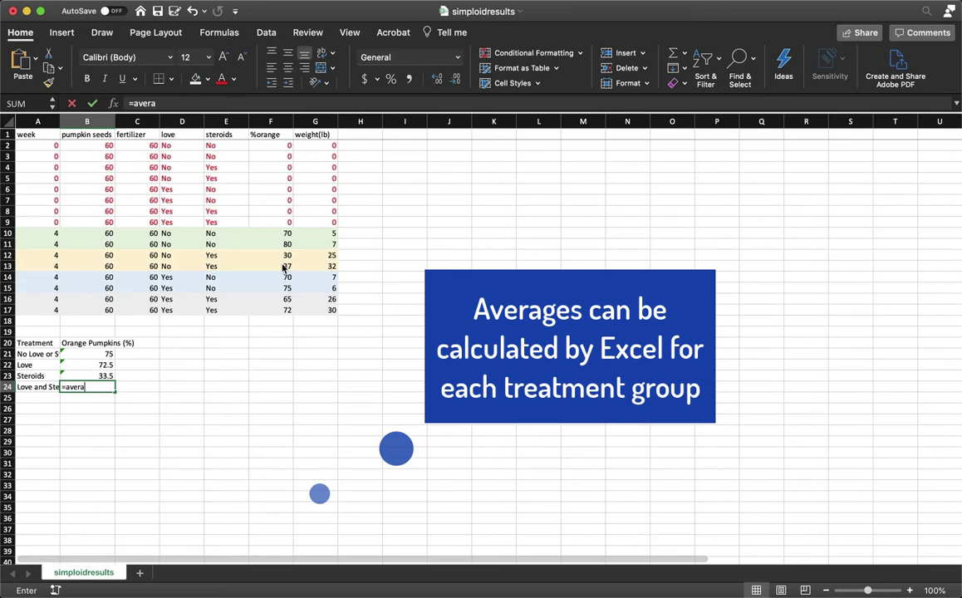
pyautogui.write('ge(')
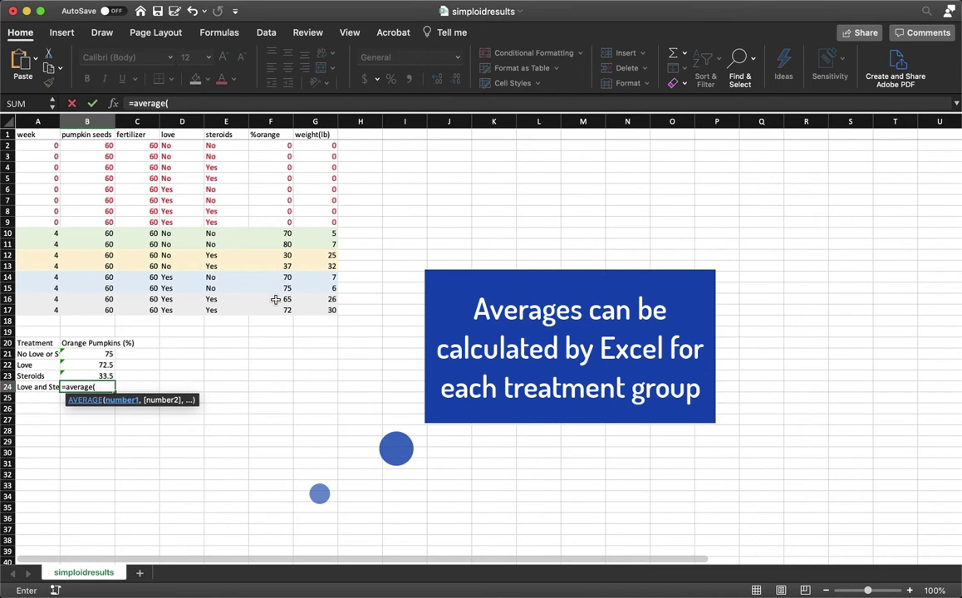
pyautogui.moveTo(275, 300); pyautogui.dragTo(275, 310)
pyautogui.press('Return')
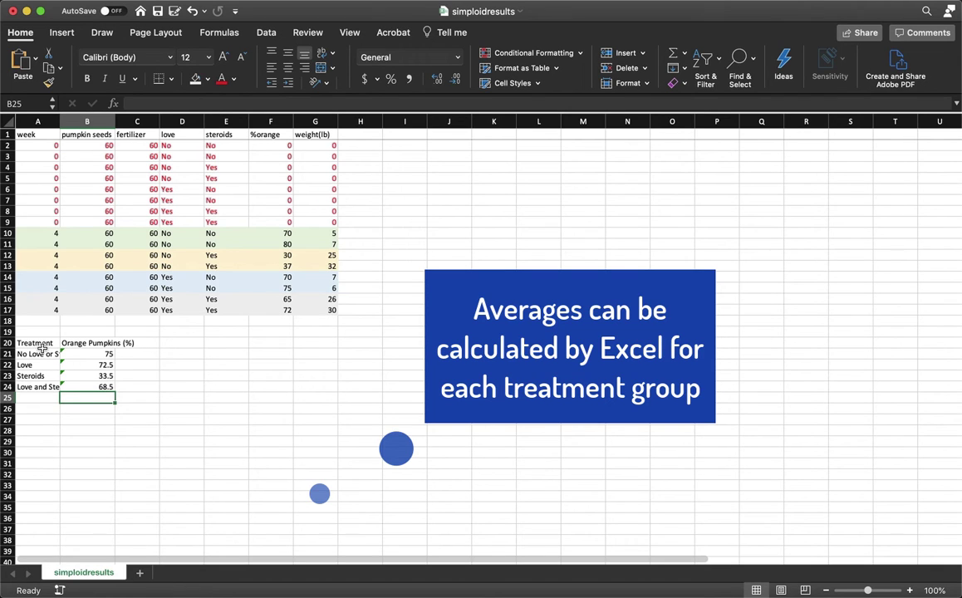
# Copy the treatment labels A20:A24 to A27 and type the Pumpkin Weight (lbs) heading in B27.
pyautogui.moveTo(39, 345); pyautogui.dragTo(38, 387)
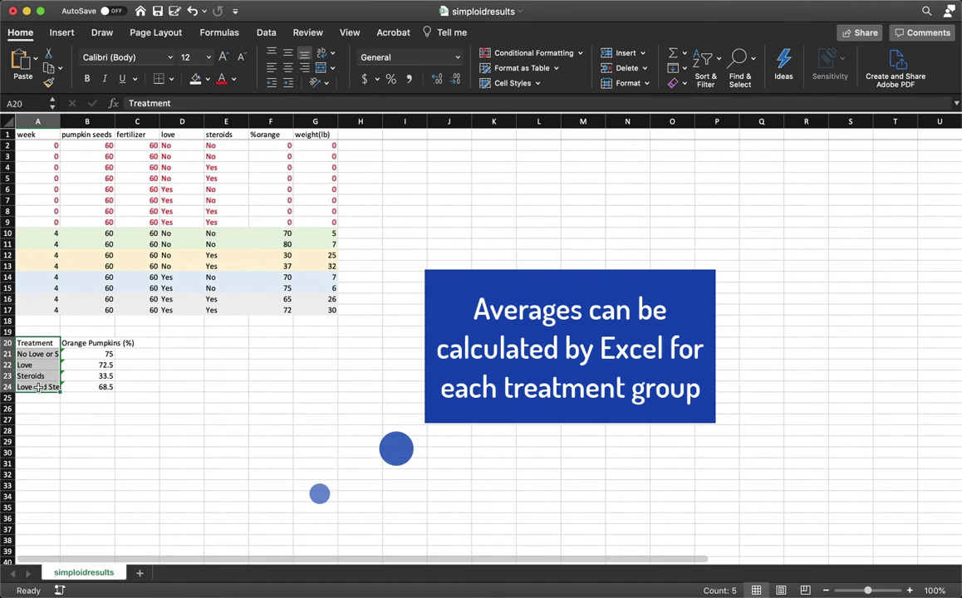
pyautogui.press('super+c')
pyautogui.click(42, 420)
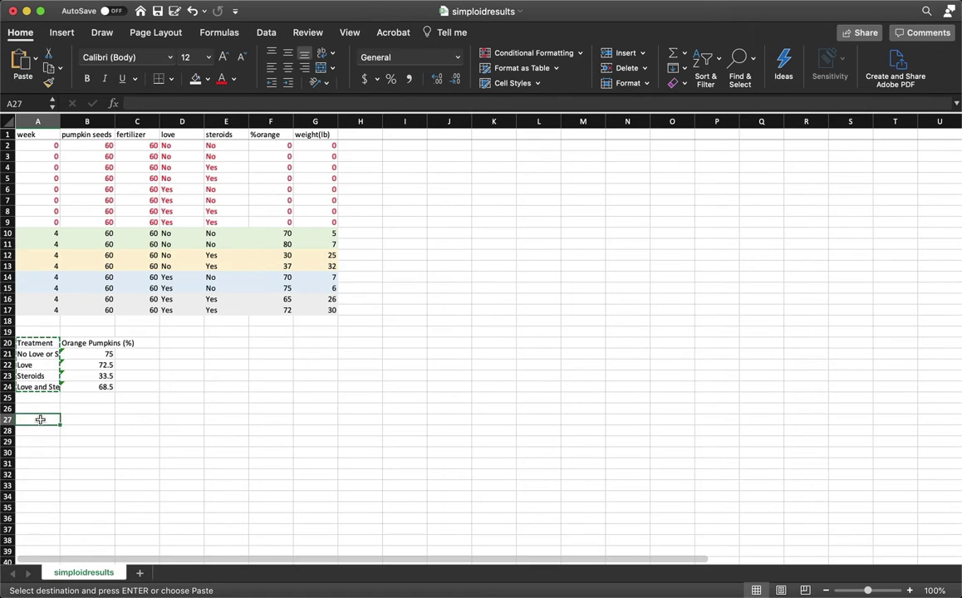
pyautogui.press('super+v')
pyautogui.click(76, 419)
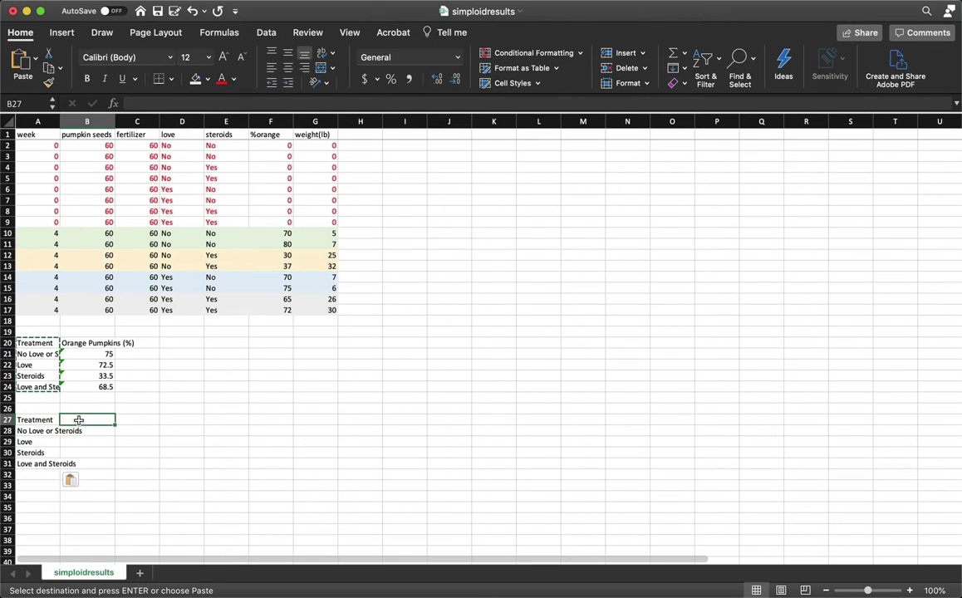
pyautogui.write('up')
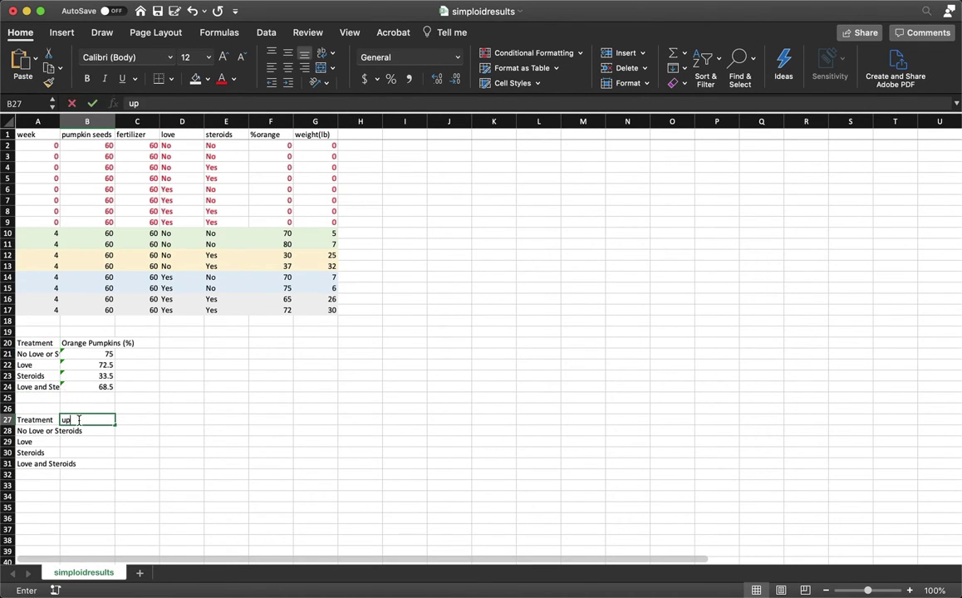
pyautogui.write('Pu')
pyautogui.write('mpki')
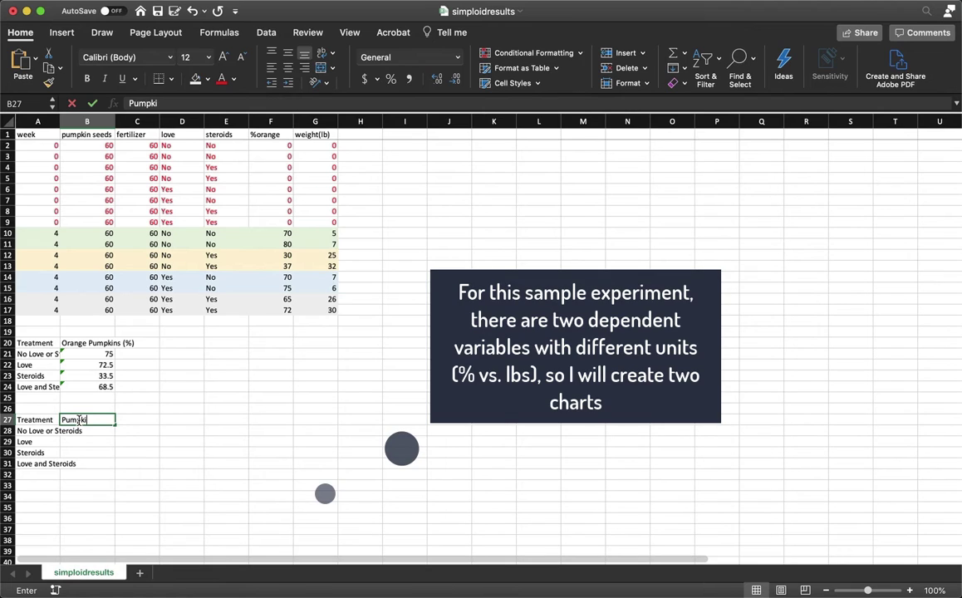
pyautogui.write(' Weight (lbs')
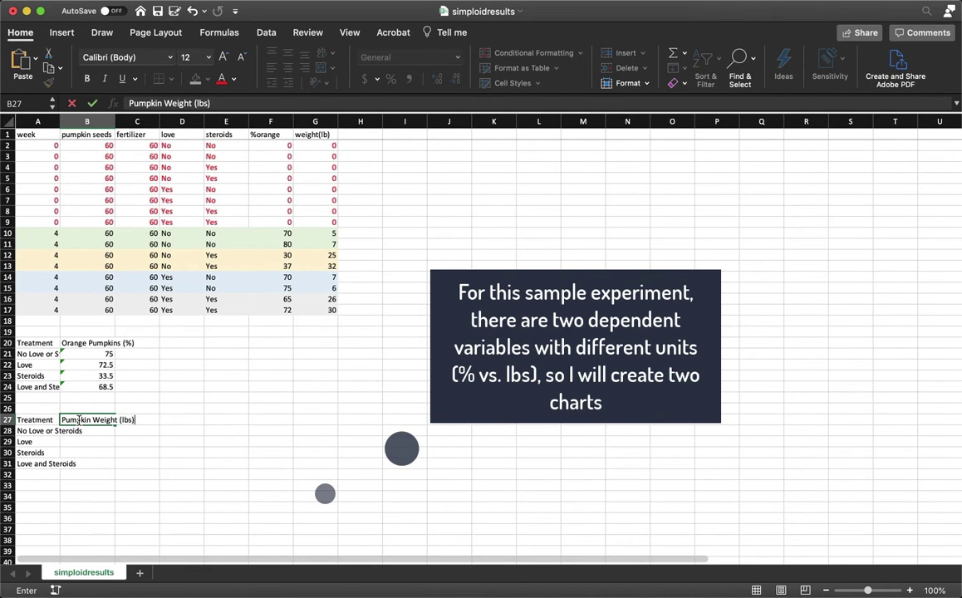
# Fill B28:B31 with AVERAGE formulas of each group's weights: 6, 6.5, 28.5, 28.
pyautogui.press('Return')
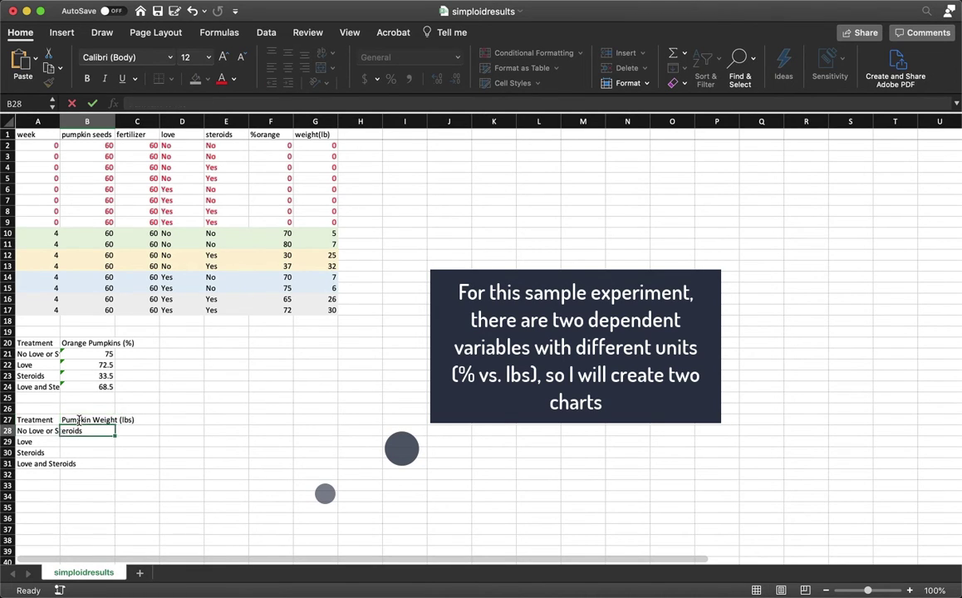
pyautogui.write('=ave')
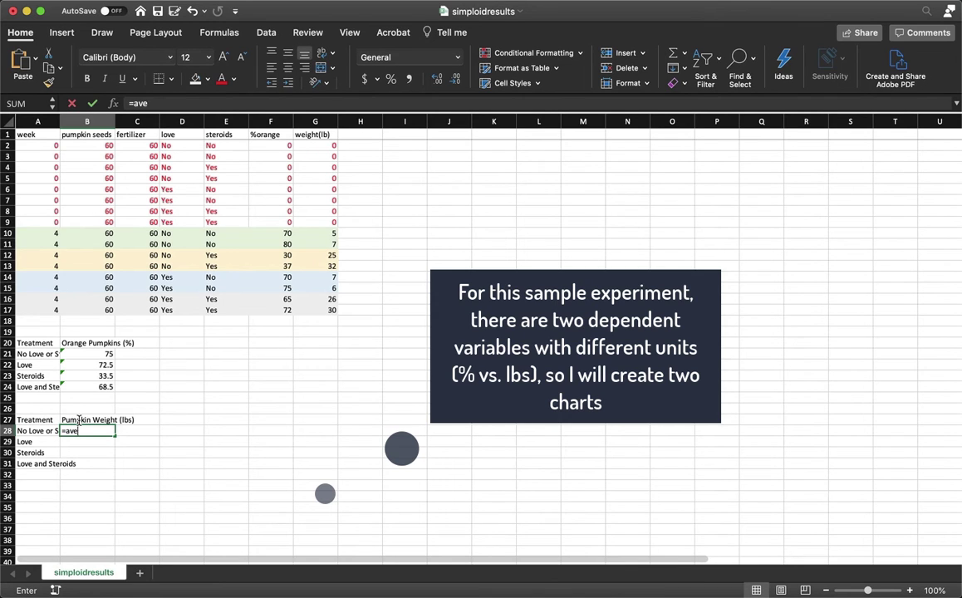
pyautogui.write('rage(')
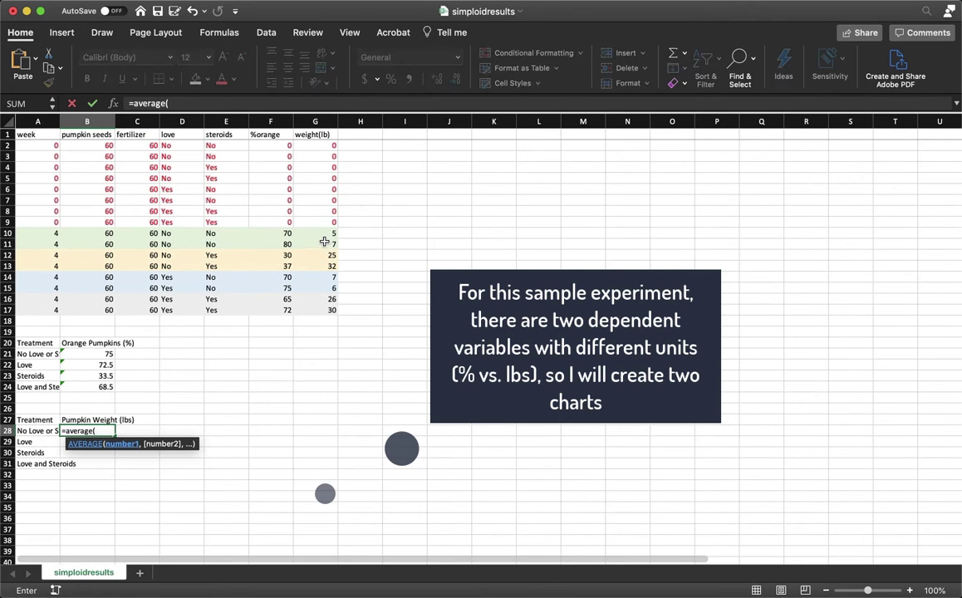
pyautogui.moveTo(325, 233); pyautogui.dragTo(325, 242)
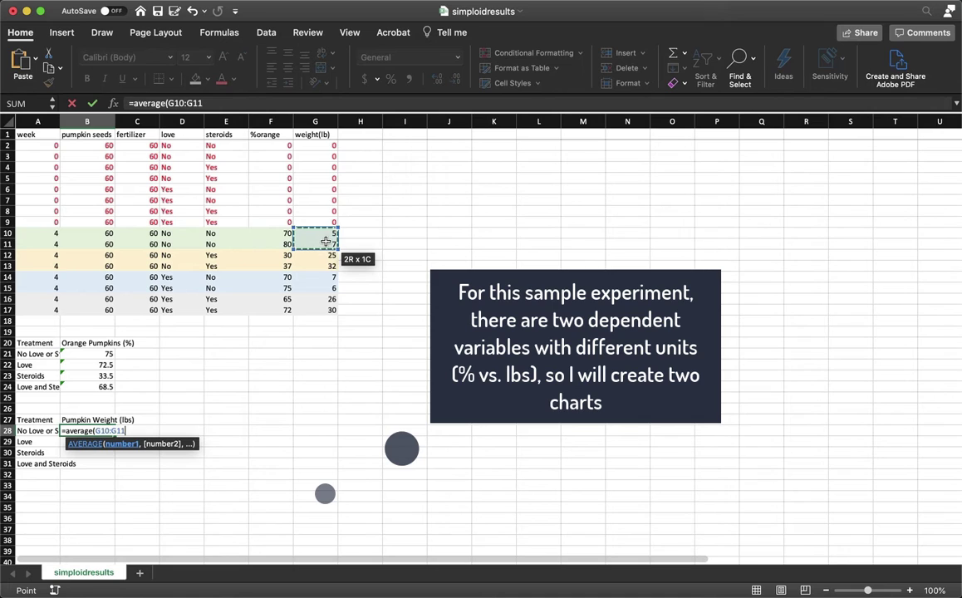
pyautogui.press('Return')
pyautogui.write('=ave')
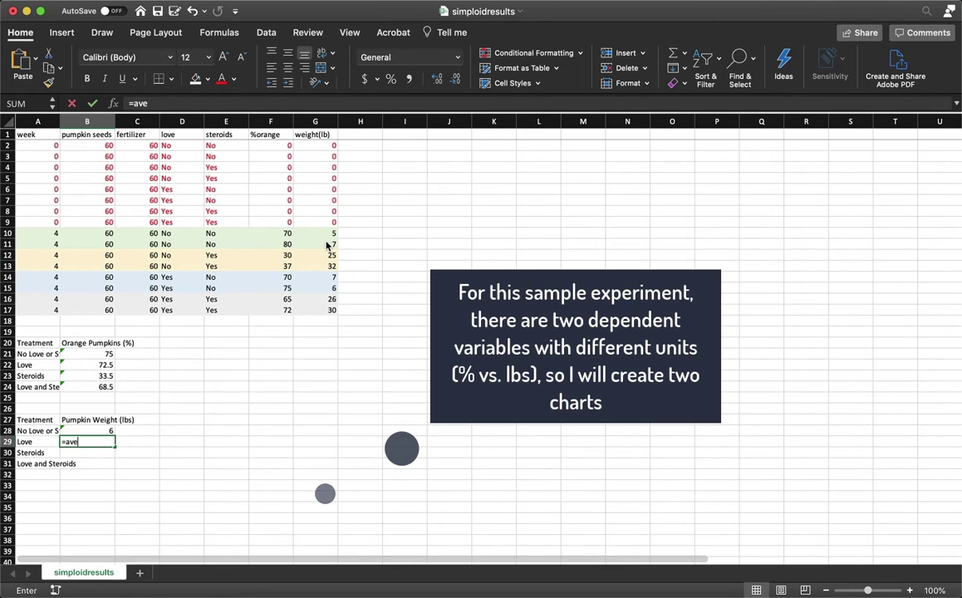
pyautogui.write('rage(')
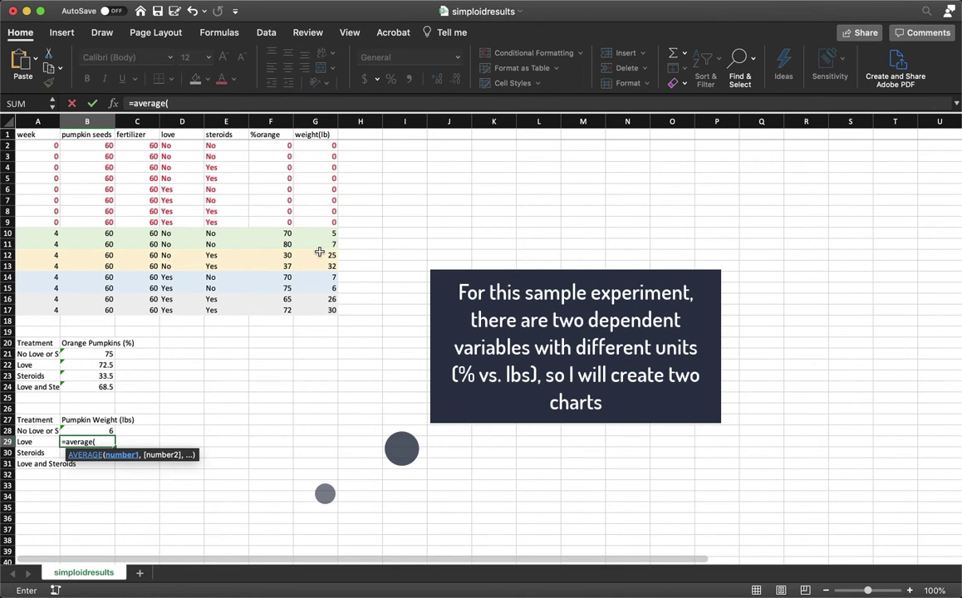
pyautogui.moveTo(318, 278); pyautogui.dragTo(318, 288)
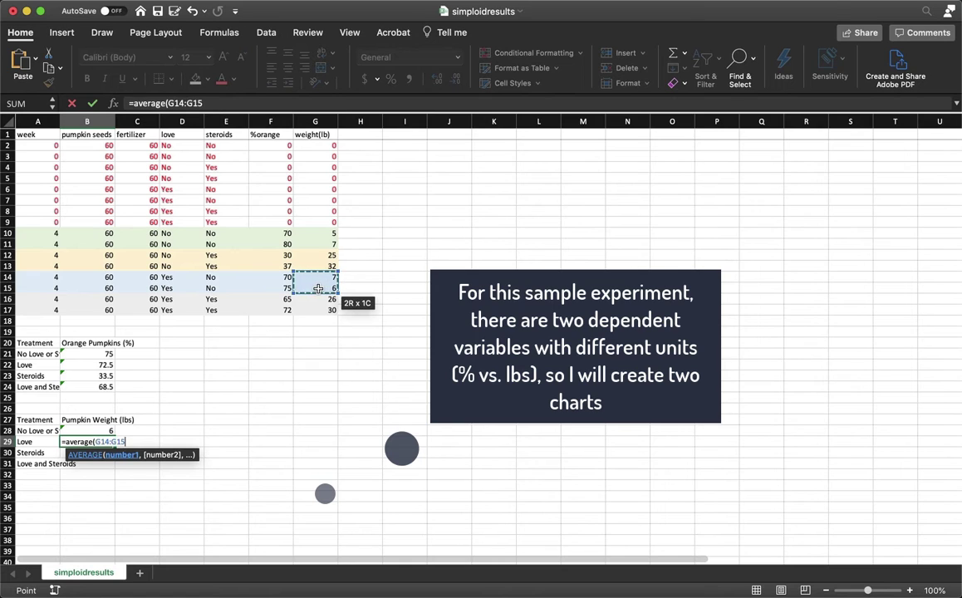
pyautogui.press('Return')
pyautogui.write('=')
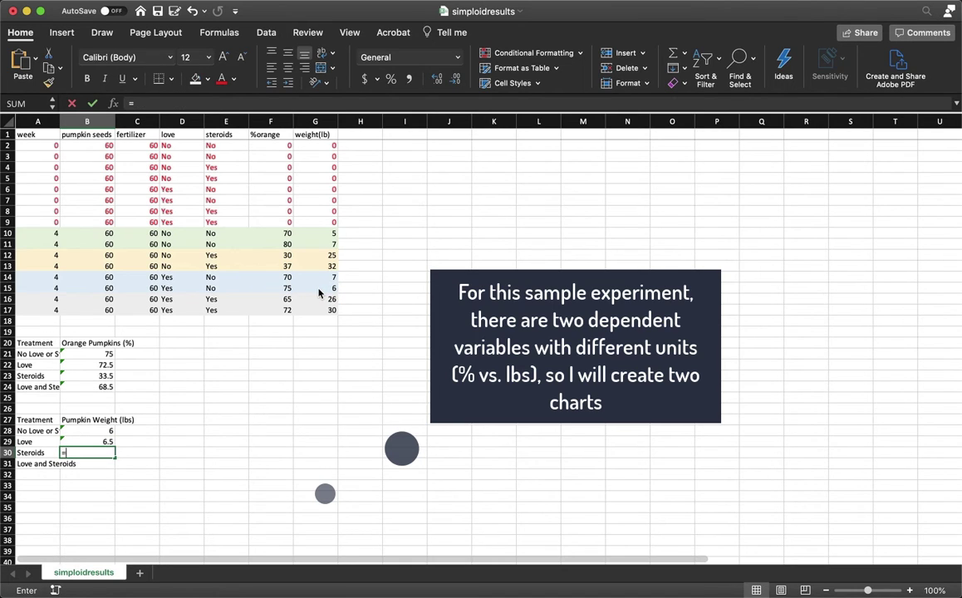
pyautogui.write('average(')
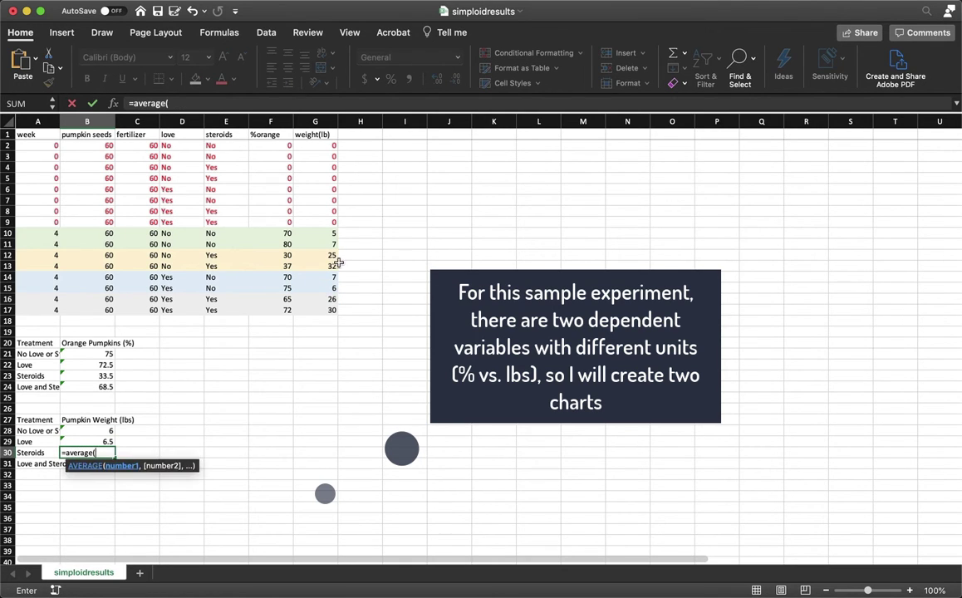
pyautogui.moveTo(324, 256); pyautogui.dragTo(325, 265)
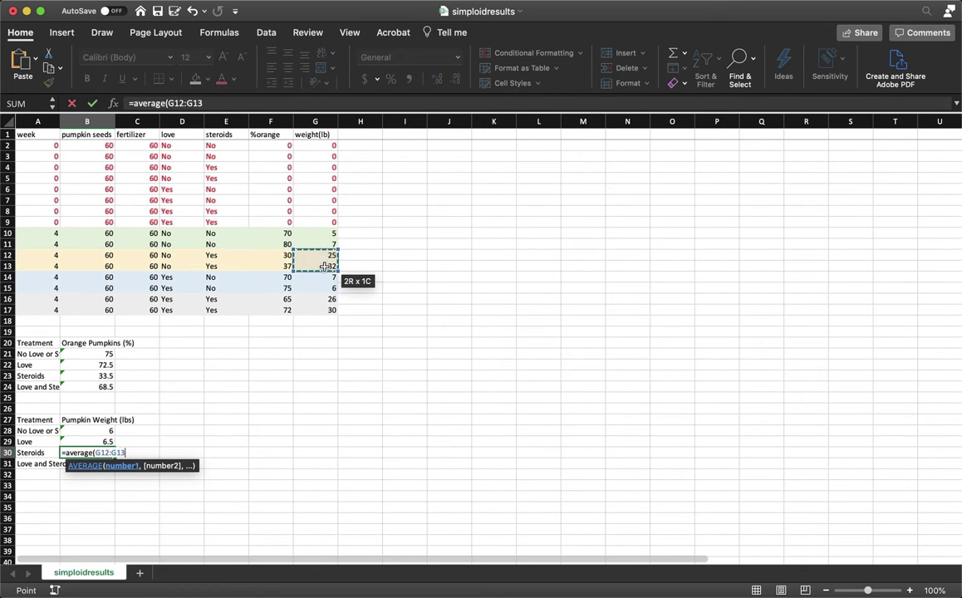
pyautogui.press('Return')
pyautogui.write('=')
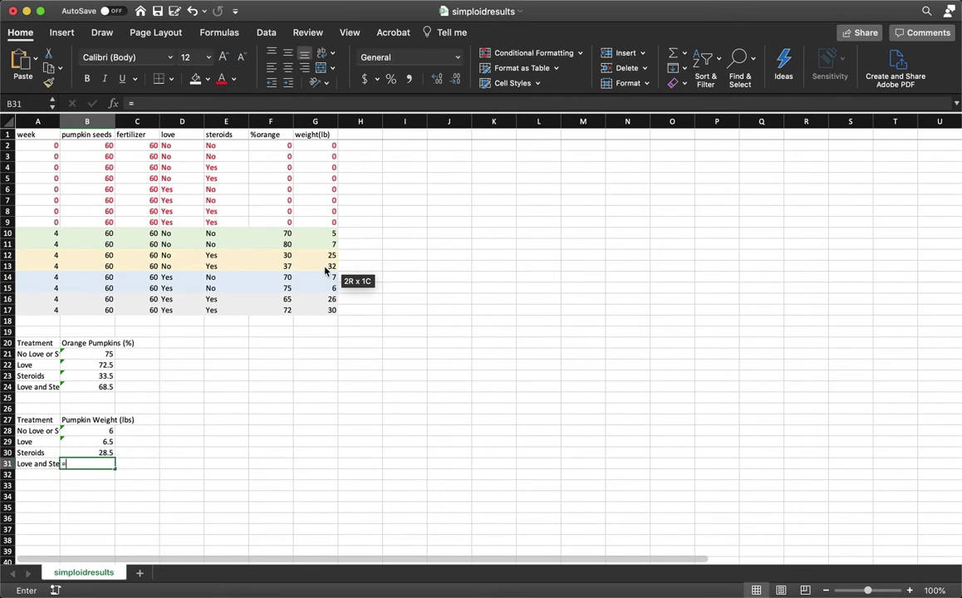
pyautogui.write('average(')
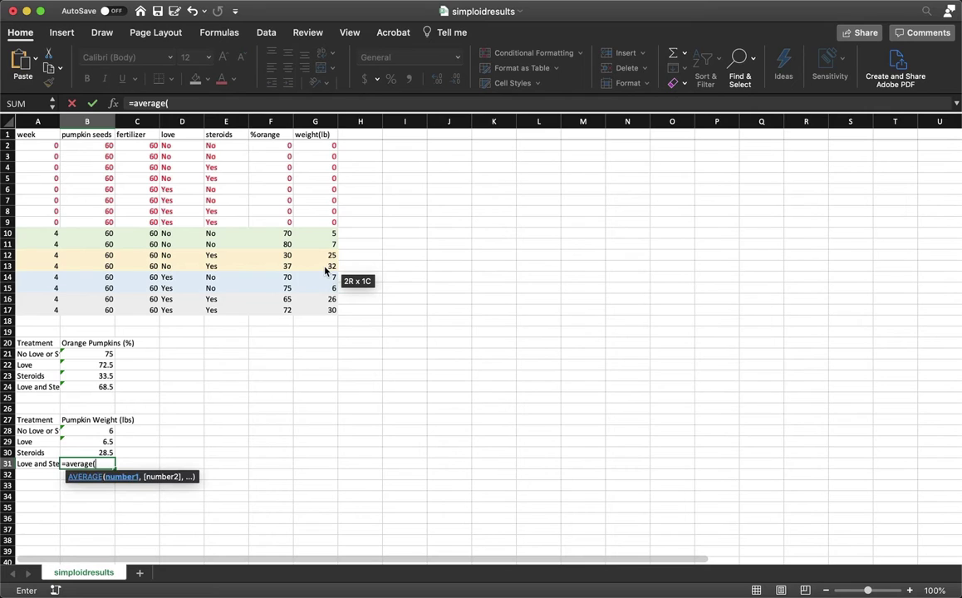
pyautogui.moveTo(322, 301); pyautogui.dragTo(324, 312)
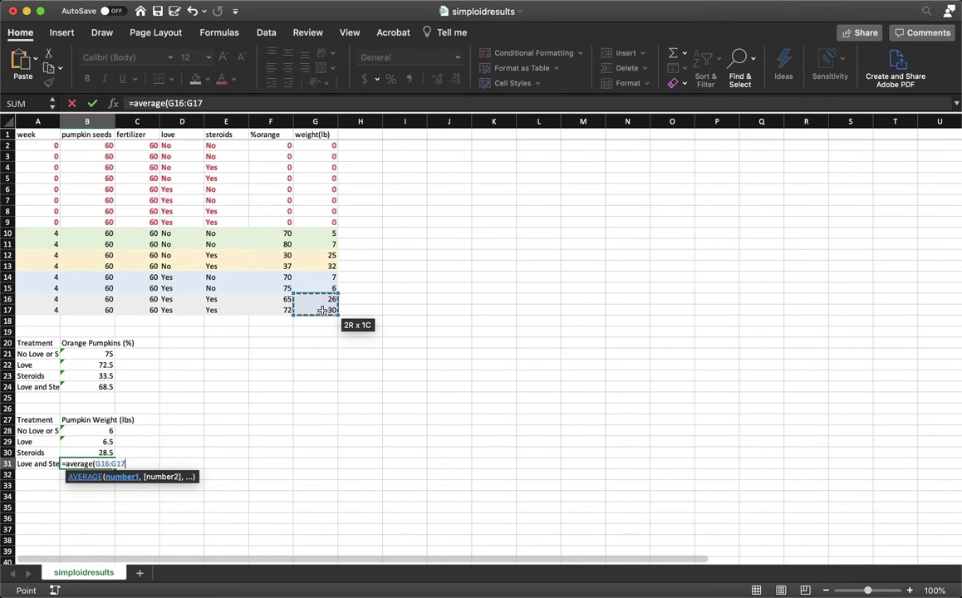
pyautogui.press('Return')
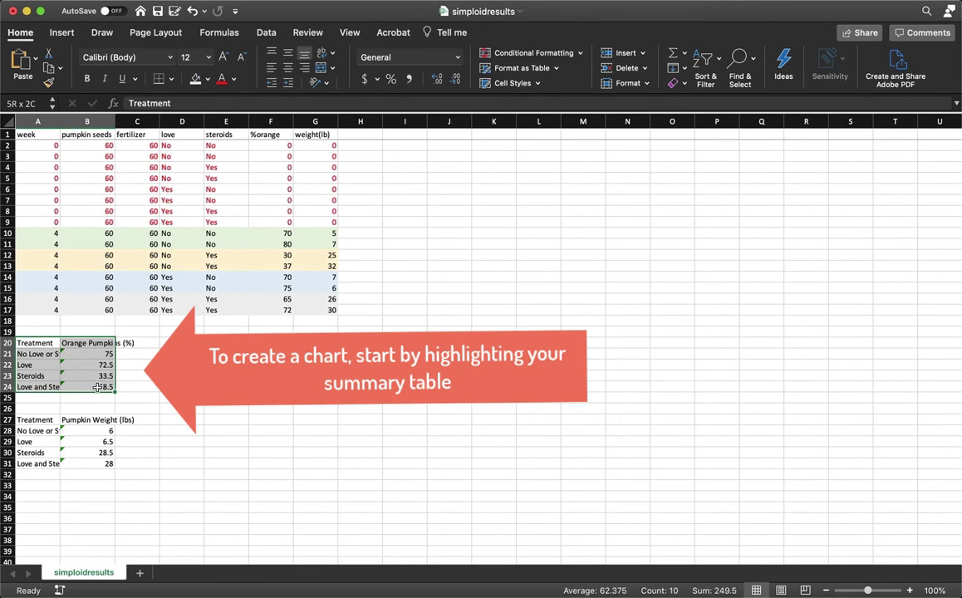
# Insert a clustered column chart of the Orange Pumpkins (%) table and move it beside the data.
pyautogui.click(61, 35)
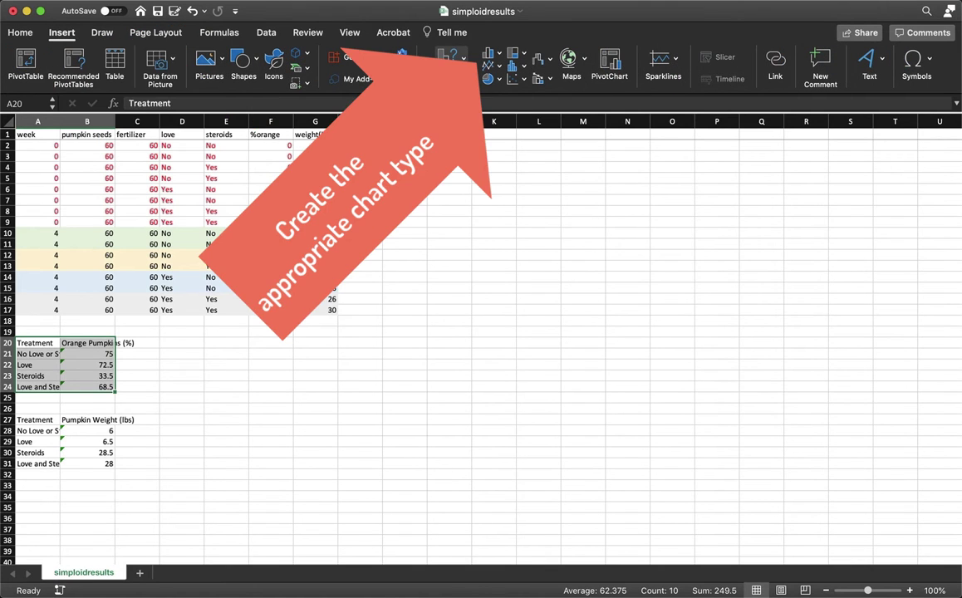
pyautogui.click(491, 53)
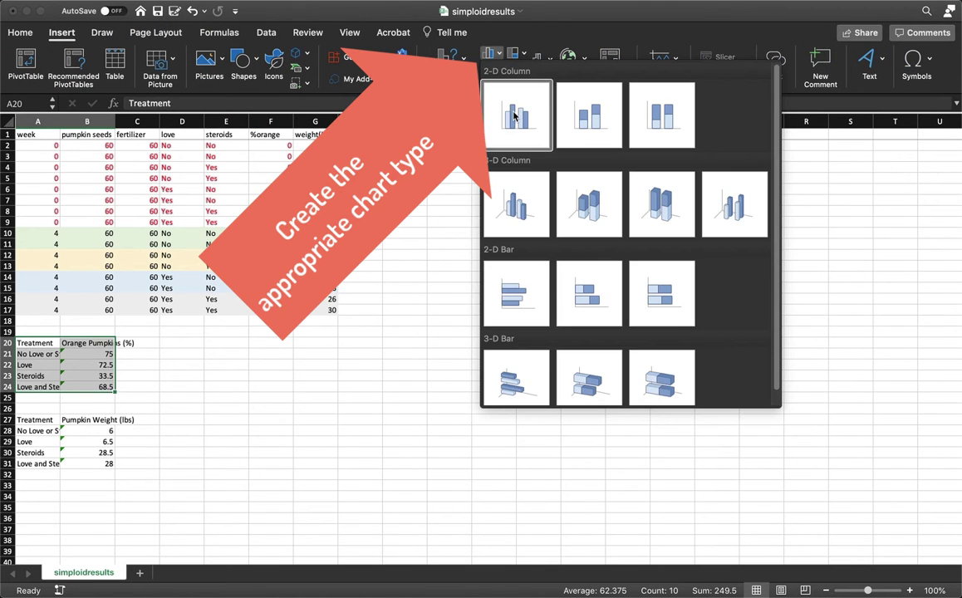
pyautogui.click(467, 103)
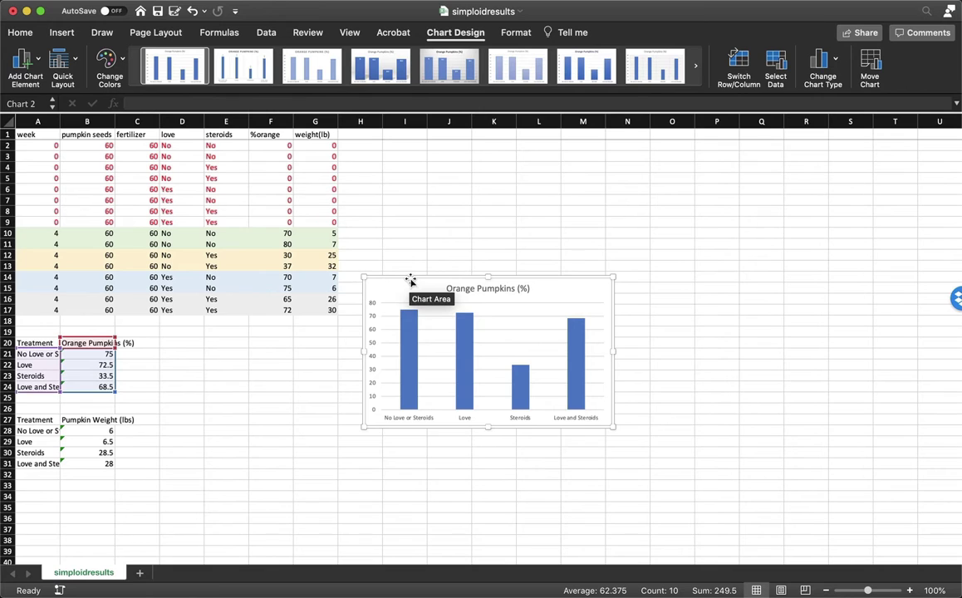
pyautogui.moveTo(410, 281); pyautogui.dragTo(418, 173)
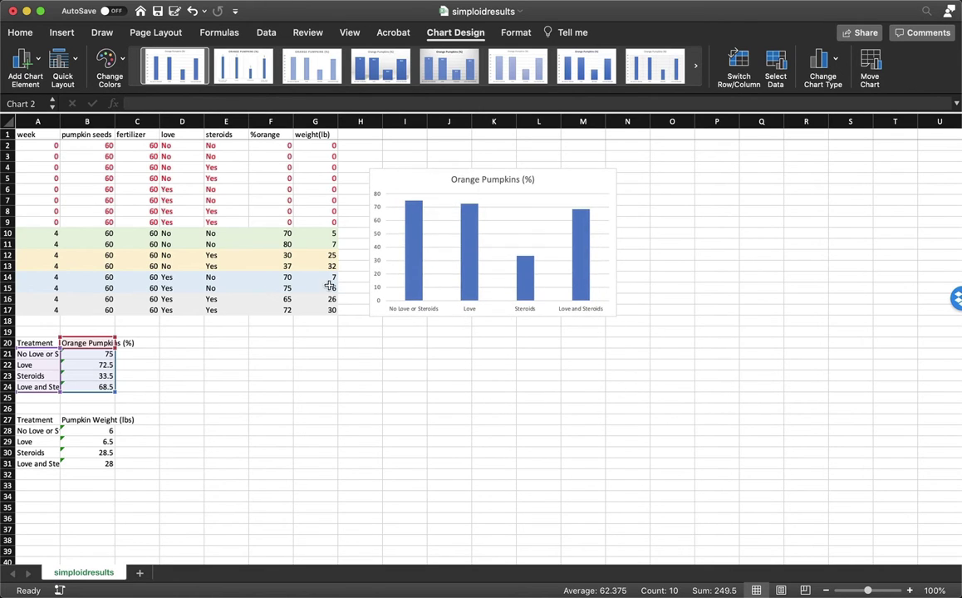
pyautogui.moveTo(33, 421); pyautogui.dragTo(100, 463)
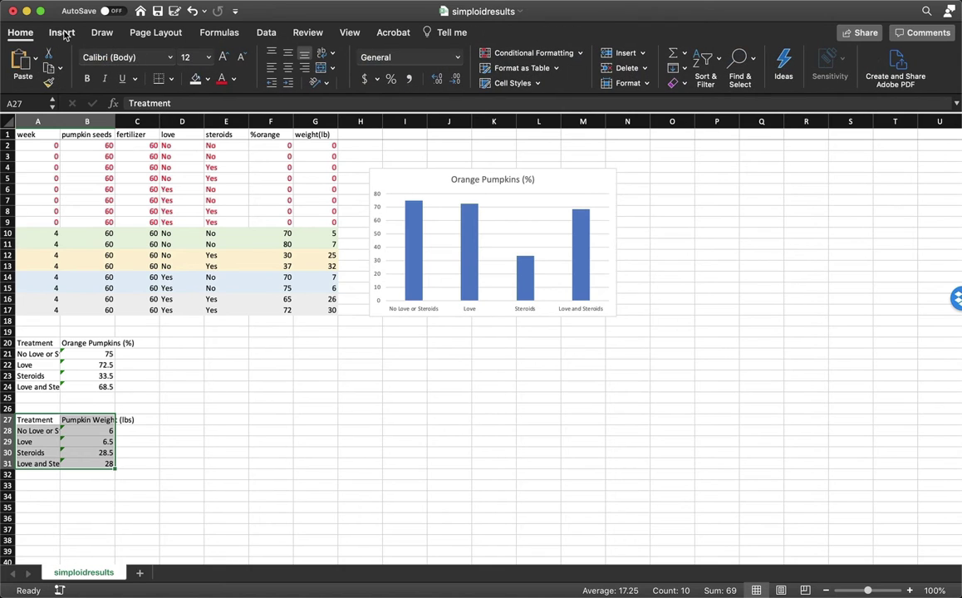
# Insert a clustered column chart of the pumpkin weights and place it below the orange chart.
pyautogui.click(62, 32)
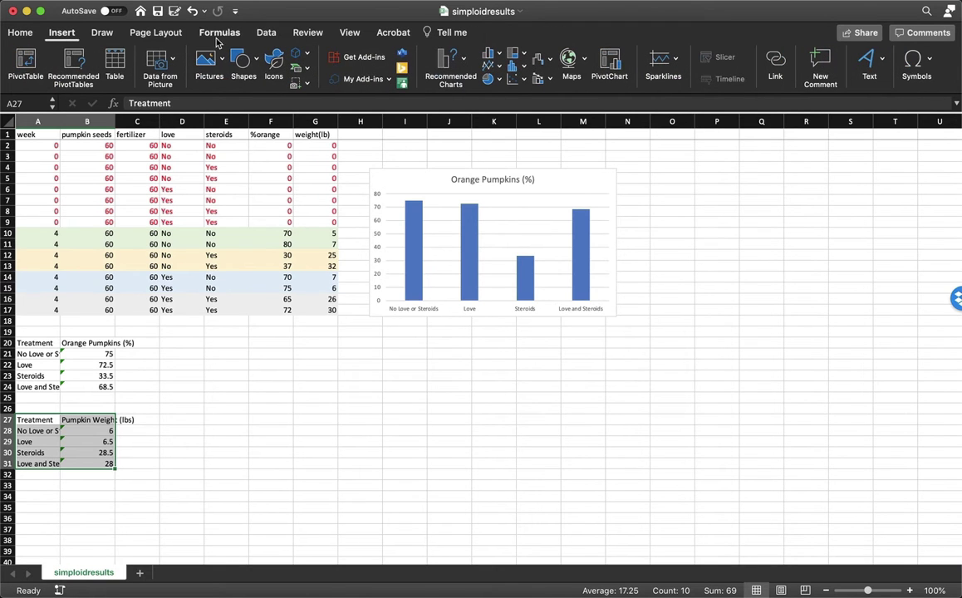
pyautogui.click(492, 55)
pyautogui.click(515, 116)
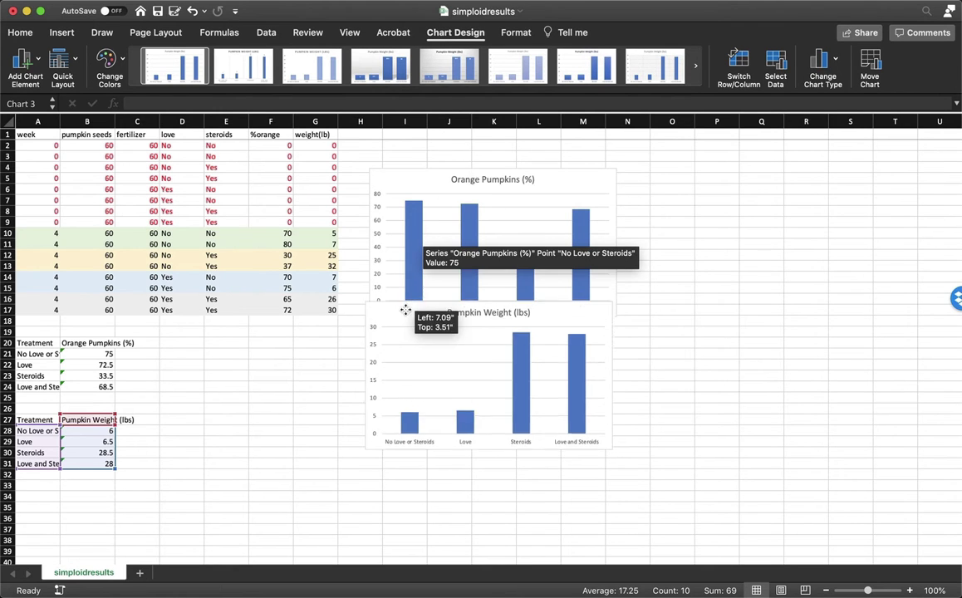
pyautogui.moveTo(403, 278); pyautogui.dragTo(410, 327)
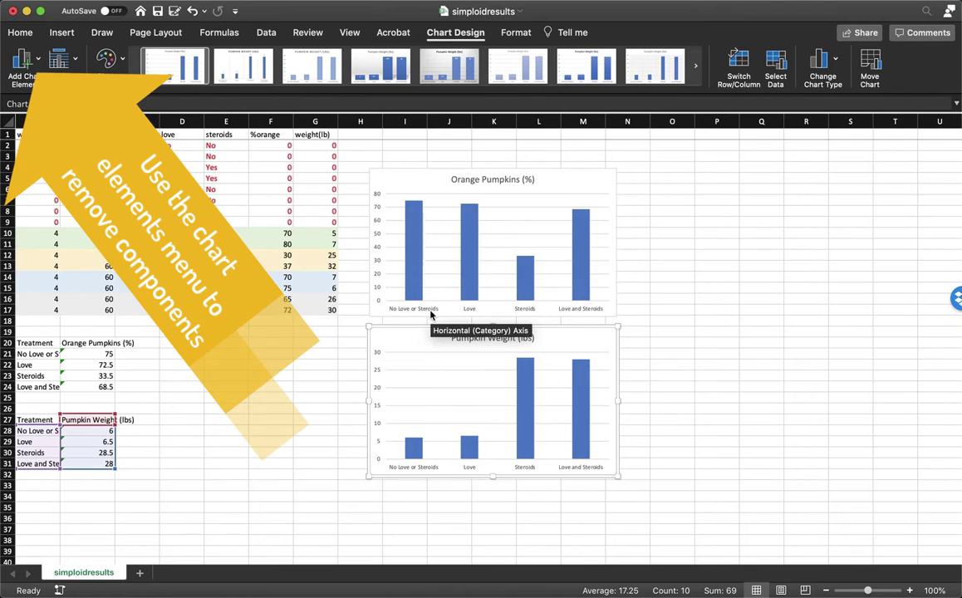
# Remove the Orange Pumpkins chart's title and horizontal gridlines, then select its vertical axis.
pyautogui.click(491, 175)
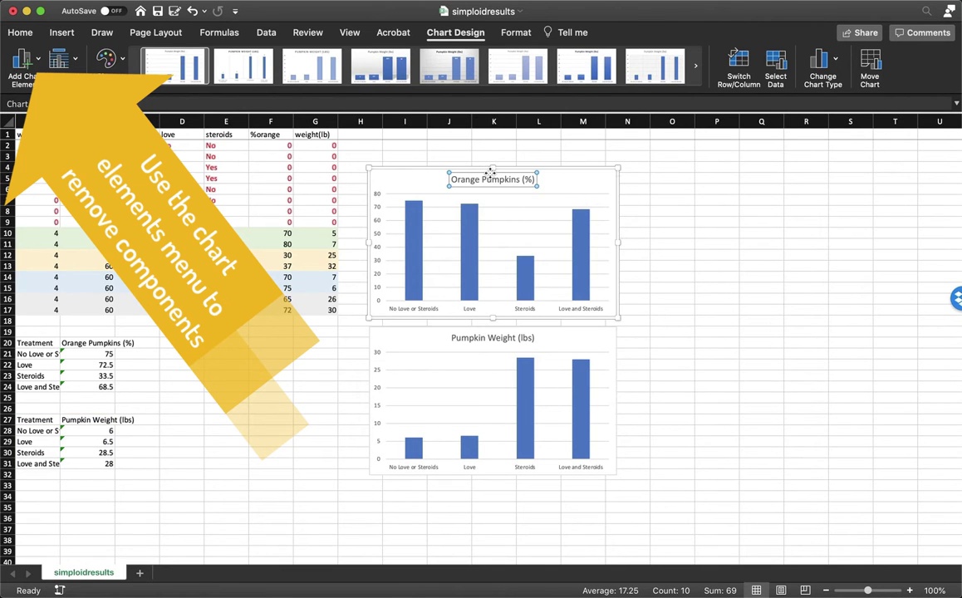
pyautogui.click(401, 182)
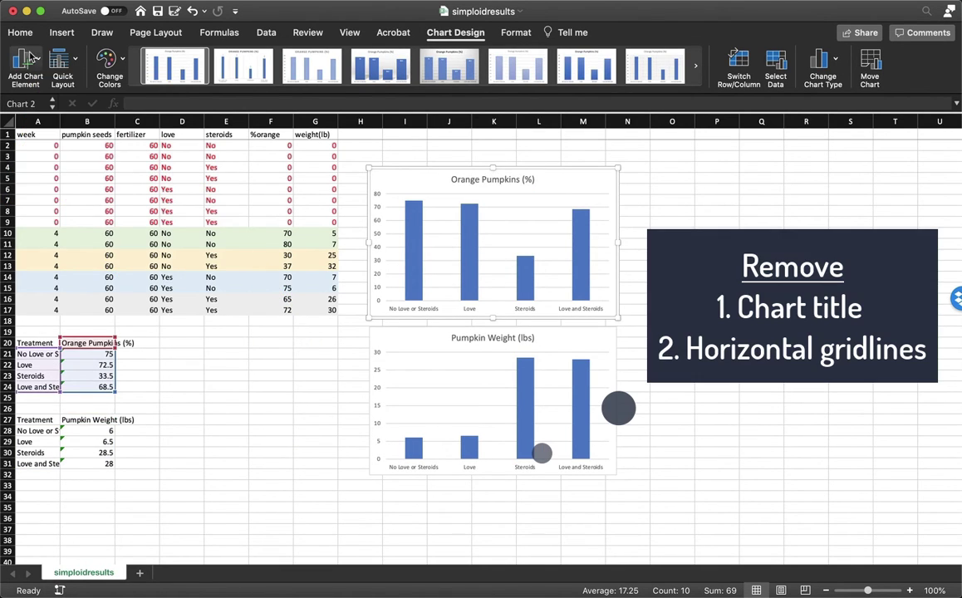
pyautogui.click(31, 55)
pyautogui.moveTo(63, 115)
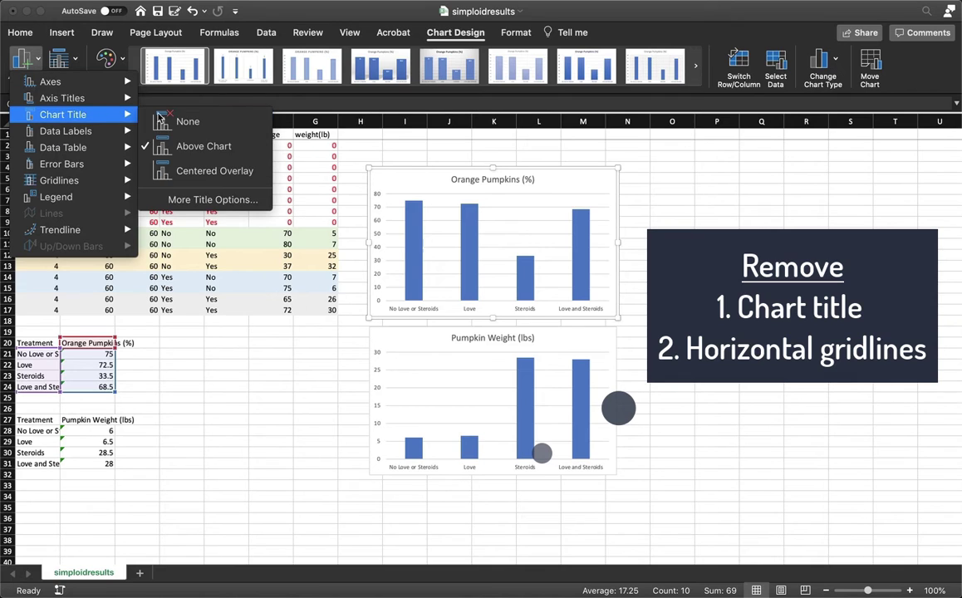
pyautogui.click(150, 110)
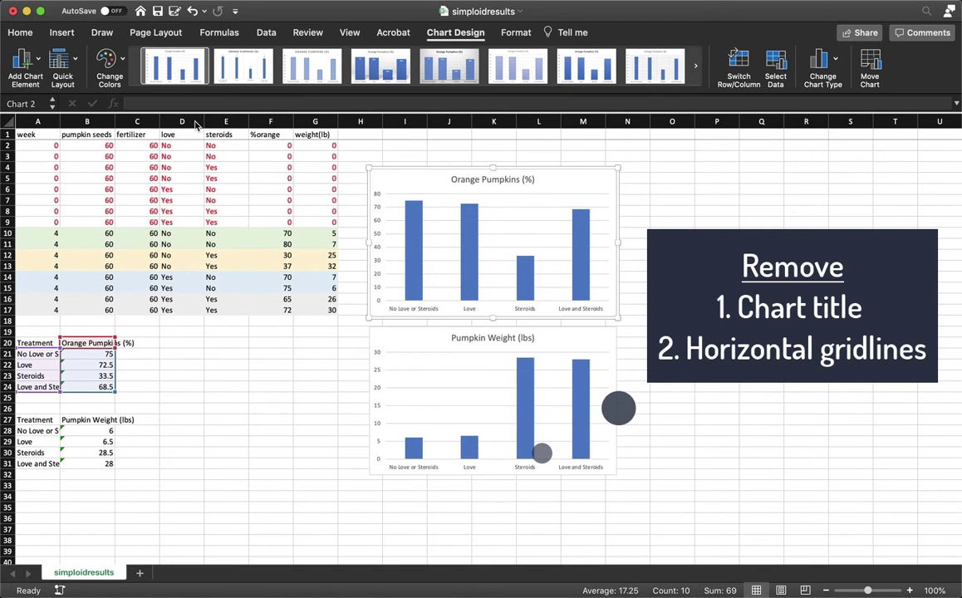
pyautogui.click(25, 55)
pyautogui.moveTo(59, 180)
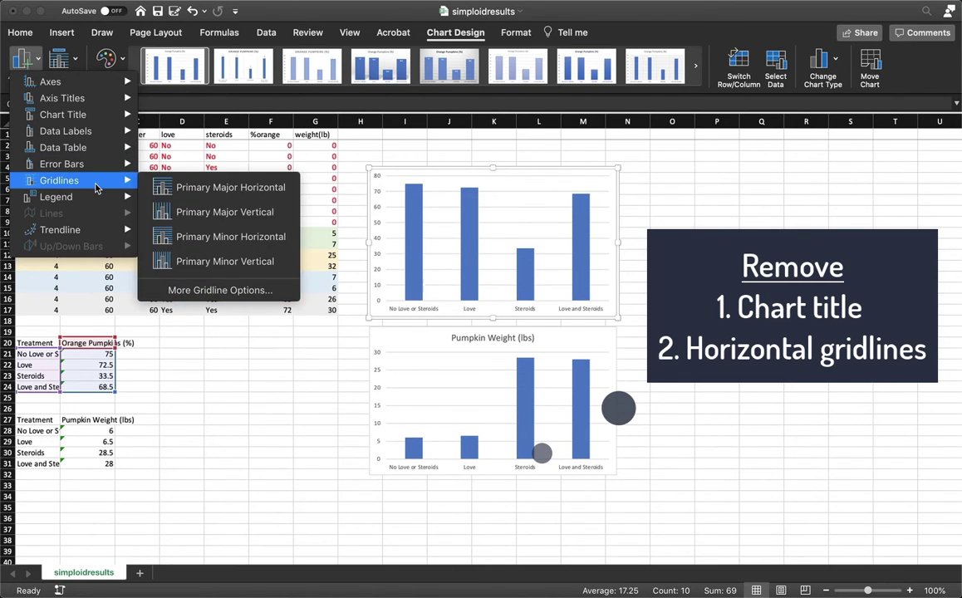
pyautogui.click(208, 189)
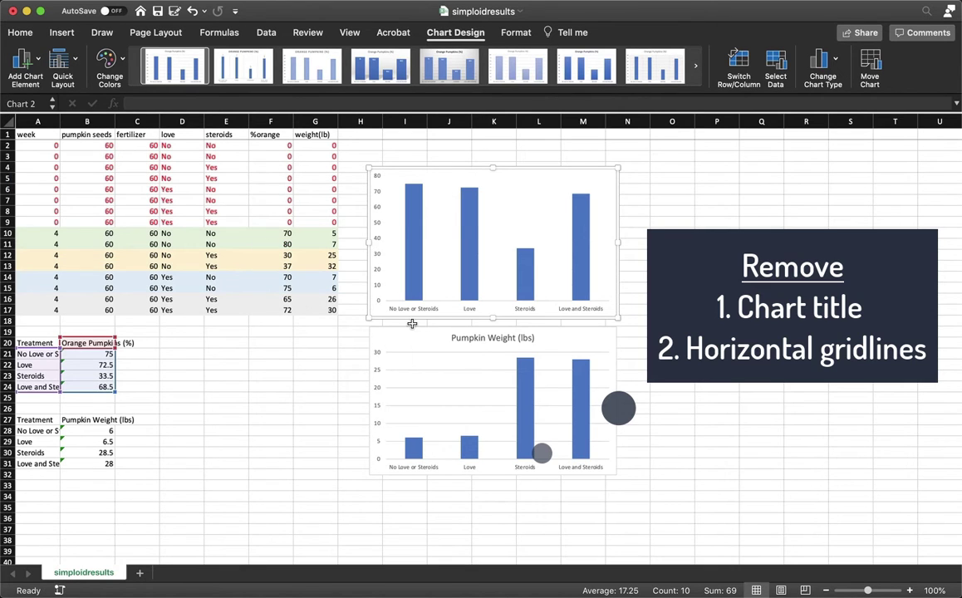
pyautogui.click(378, 209)
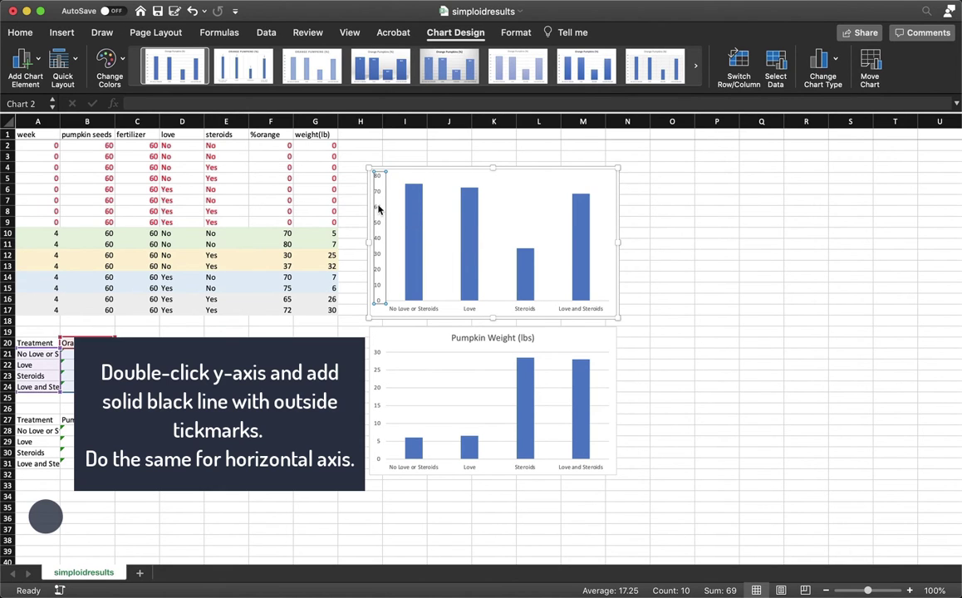
# Give the percentage chart's vertical axis a solid black line.
pyautogui.doubleClick(379, 210)
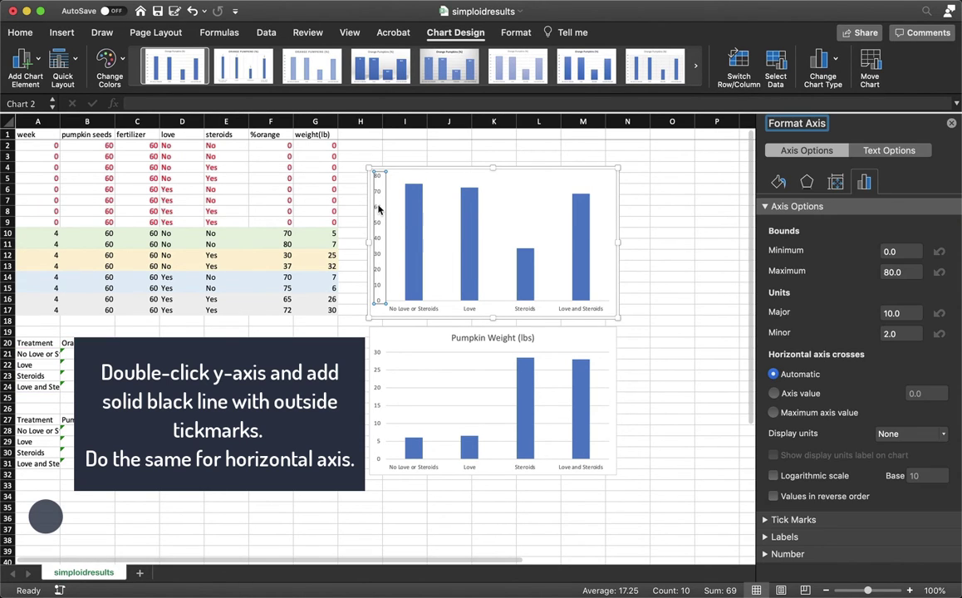
pyautogui.click(778, 183)
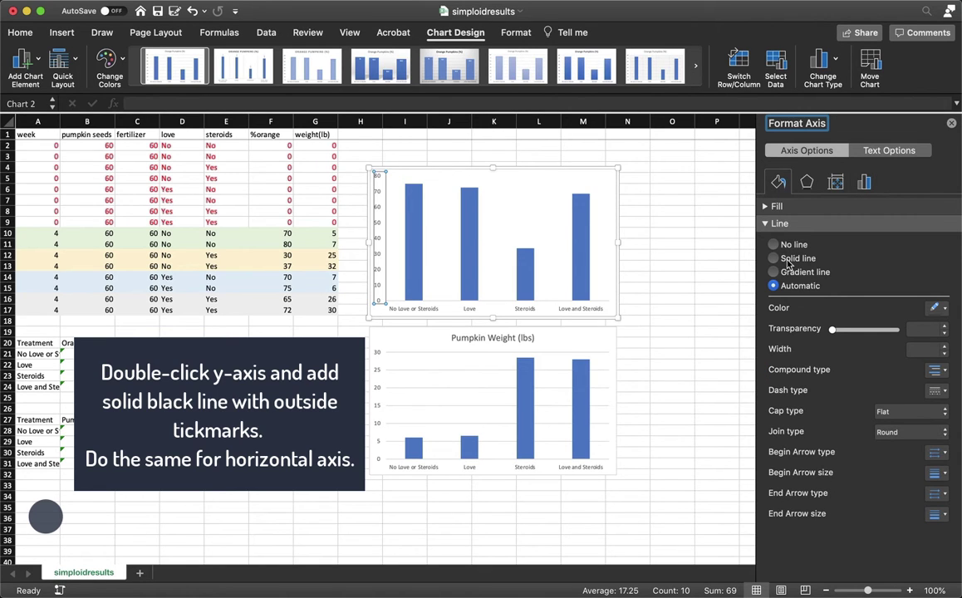
pyautogui.click(789, 259)
pyautogui.click(937, 307)
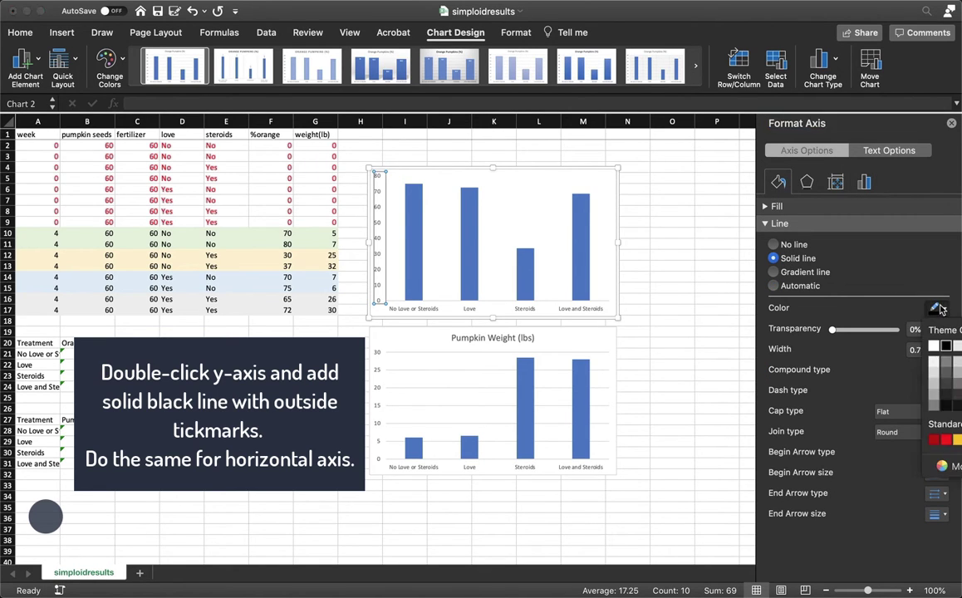
pyautogui.click(945, 347)
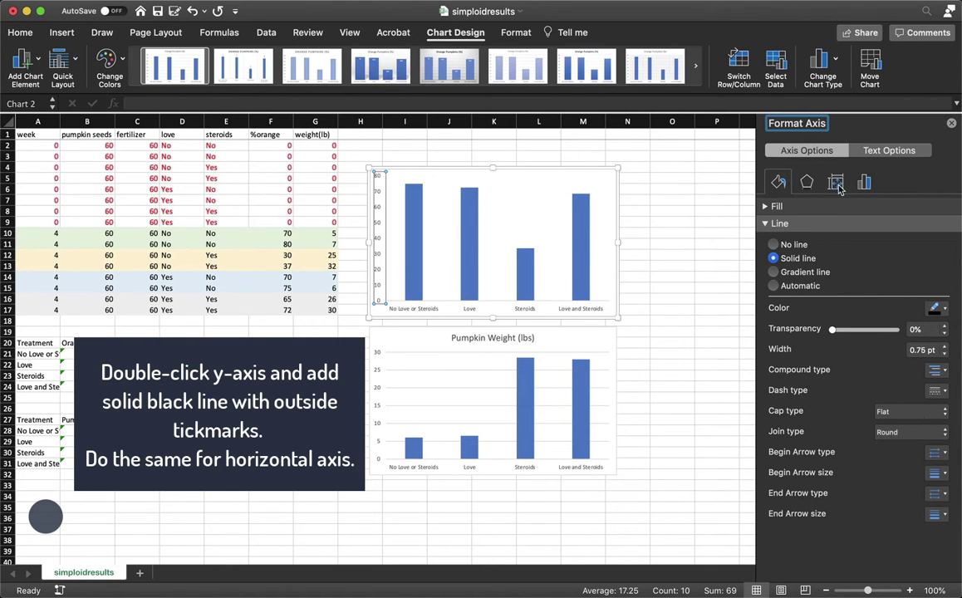
# Set Outside major tick marks on both the vertical and horizontal axes.
pyautogui.click(865, 183)
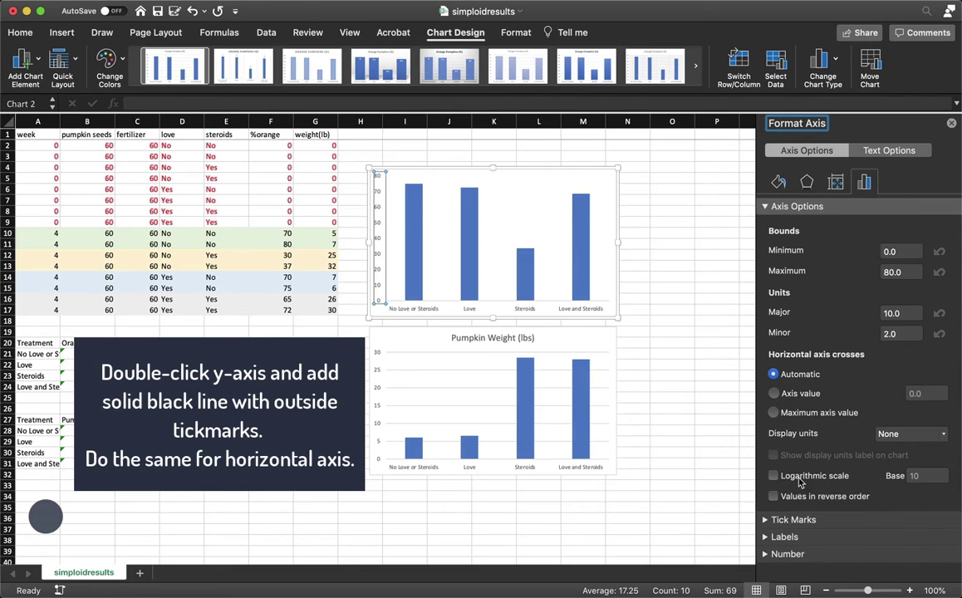
pyautogui.click(765, 520)
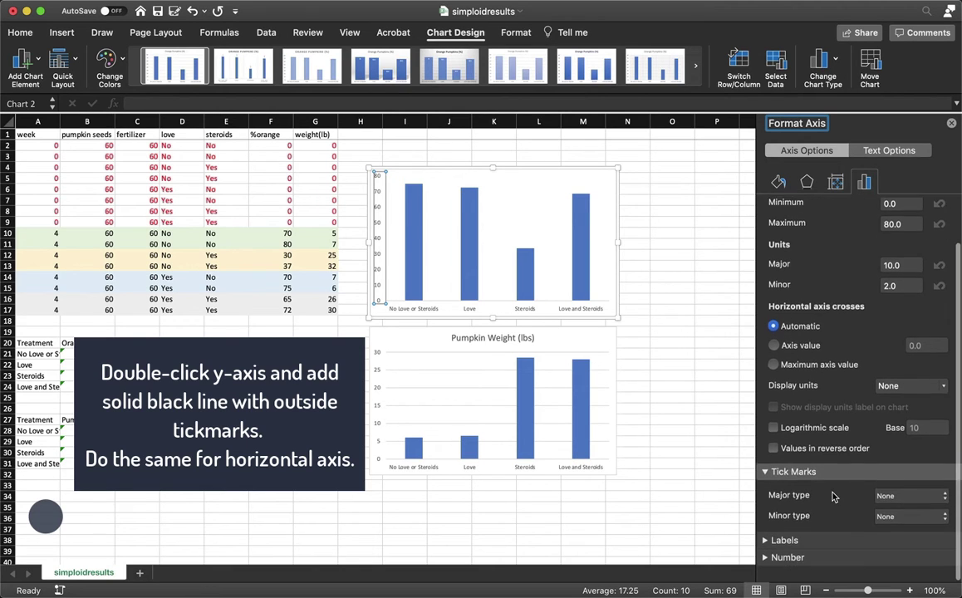
pyautogui.click(884, 511)
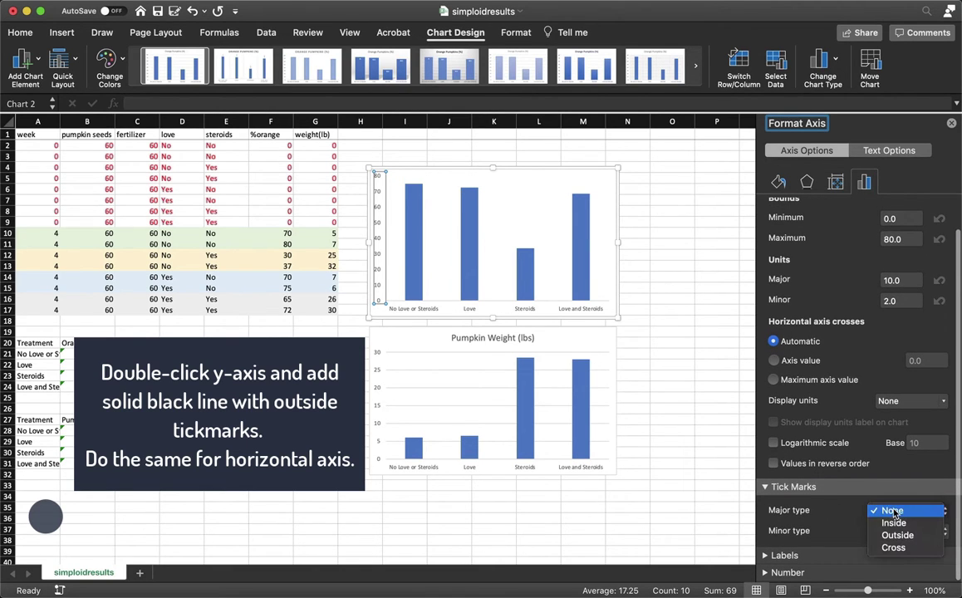
pyautogui.click(894, 535)
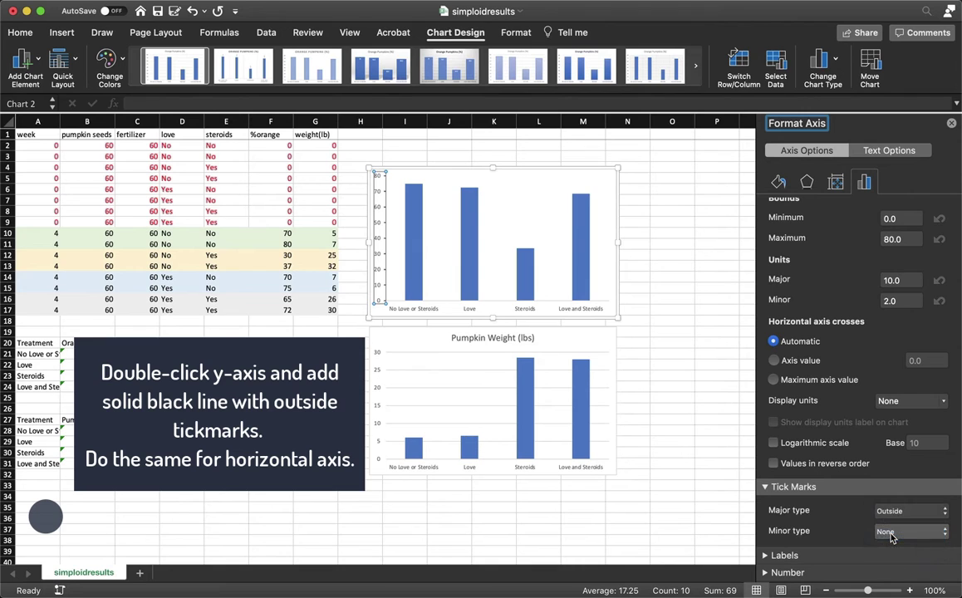
pyautogui.doubleClick(456, 305)
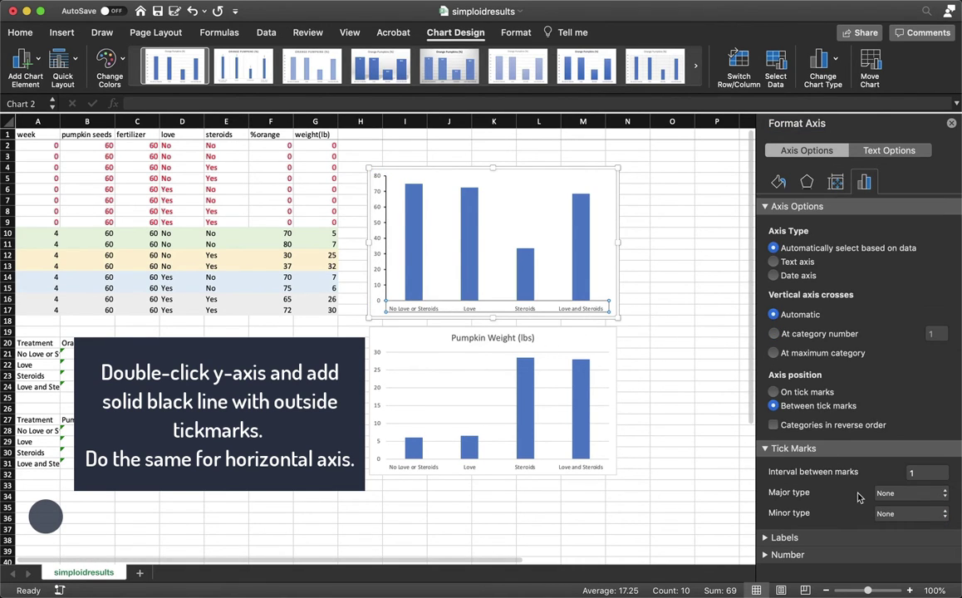
pyautogui.click(901, 493)
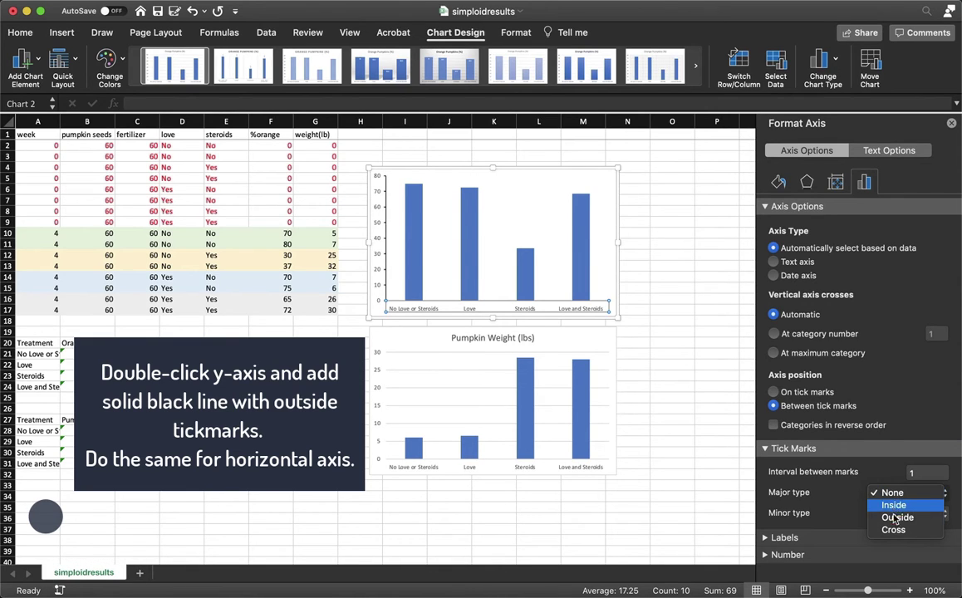
pyautogui.click(897, 517)
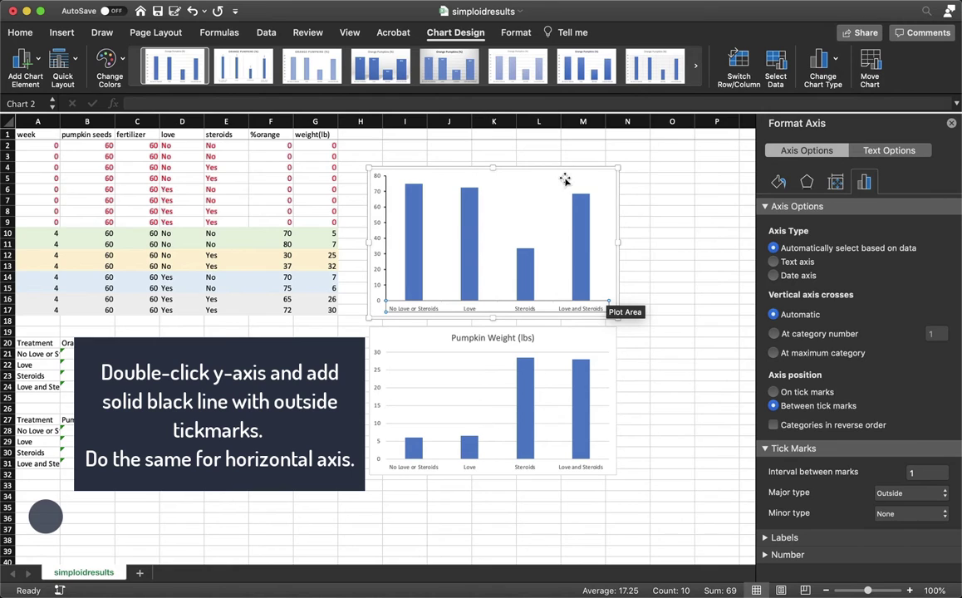
pyautogui.moveTo(413, 182)
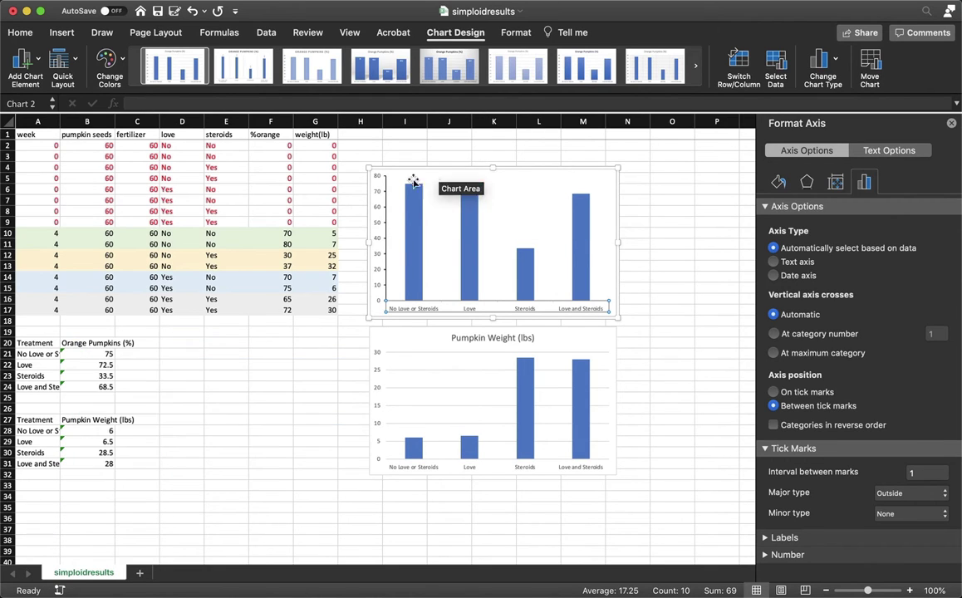
# Add primary horizontal and vertical axis titles to the percentage chart.
pyautogui.click(379, 192)
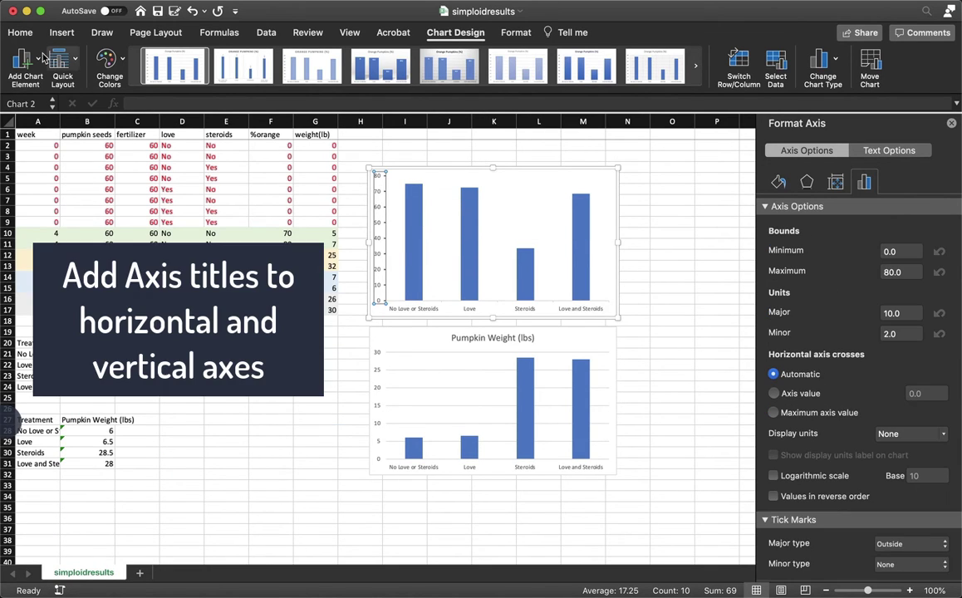
pyautogui.click(25, 57)
pyautogui.moveTo(63, 98)
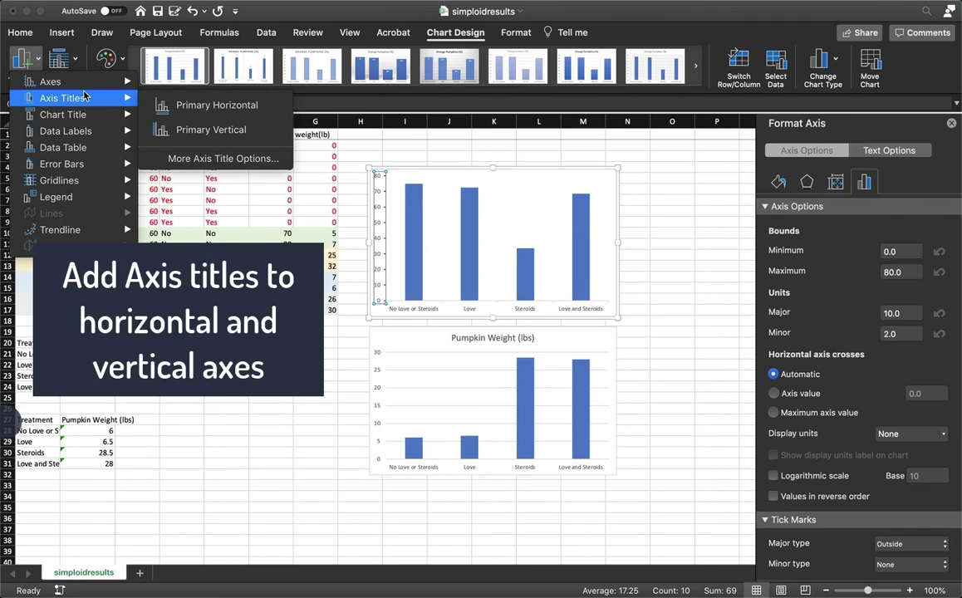
pyautogui.click(181, 103)
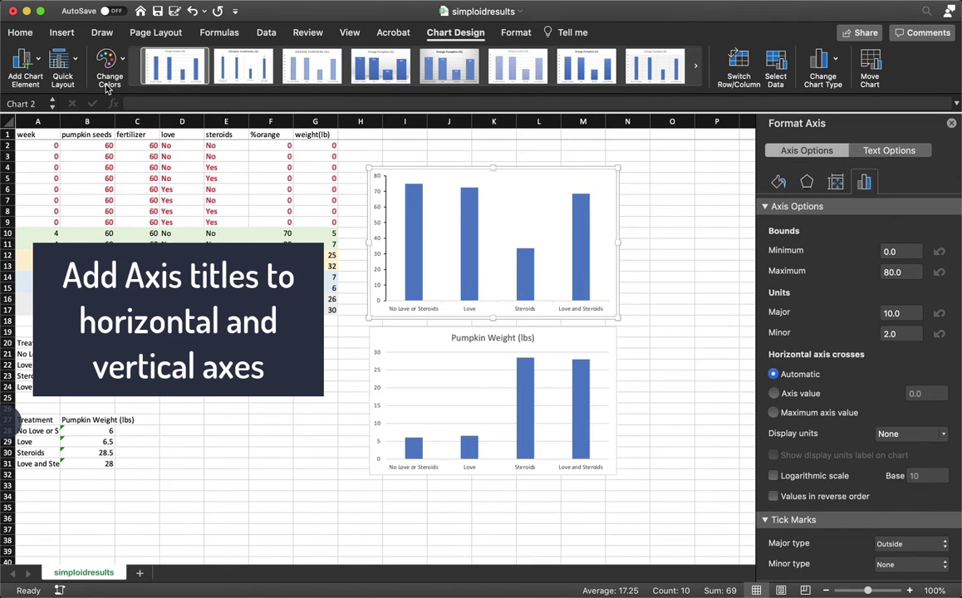
pyautogui.click(38, 64)
pyautogui.moveTo(63, 98)
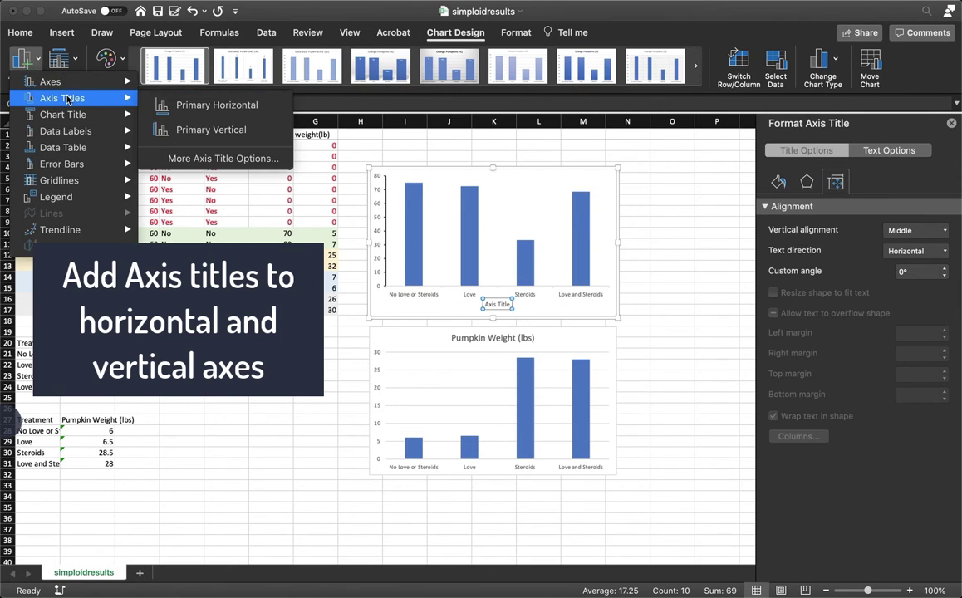
pyautogui.click(179, 129)
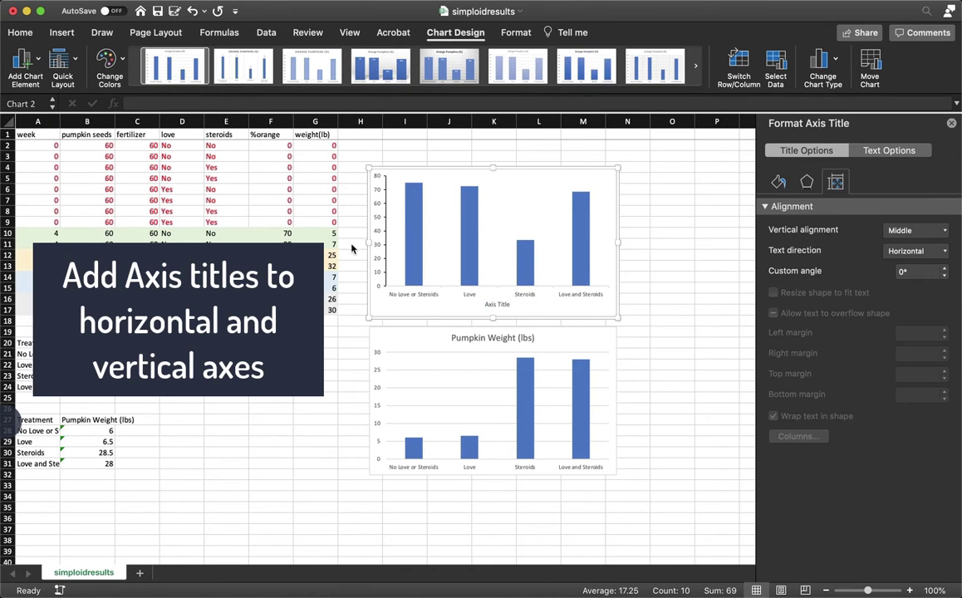
# Enter 'Orange Pumpkins (%)' as the vertical title and 'Treatment Group at 4 weeks' as the horizontal title.
pyautogui.click(382, 227)
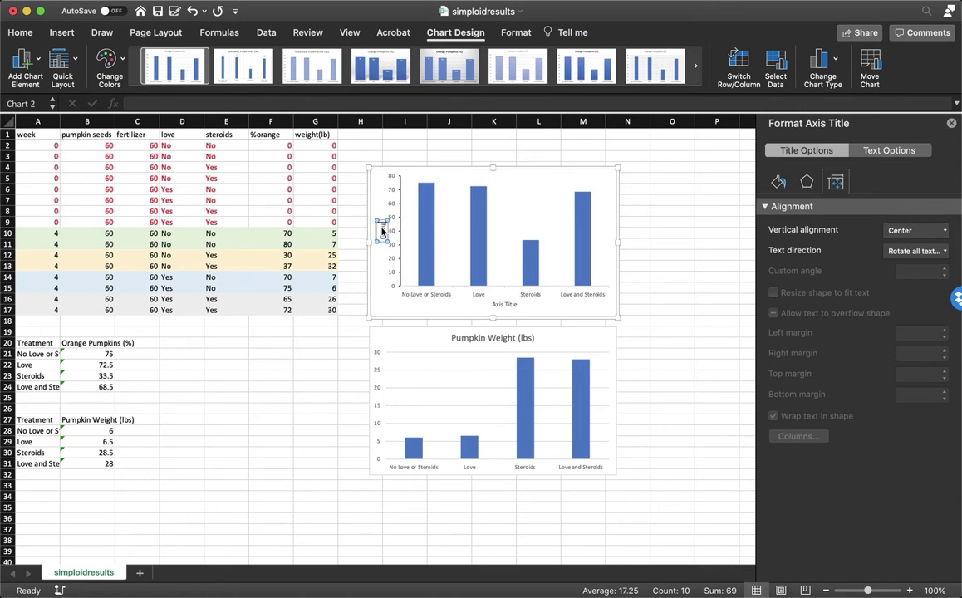
pyautogui.write('nge Pumpk')
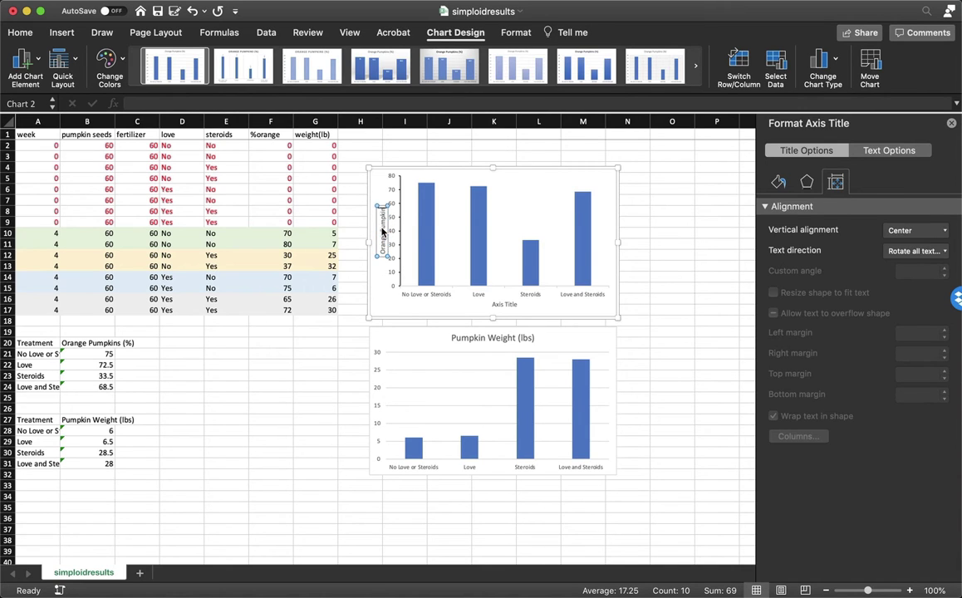
pyautogui.write('ins (%')
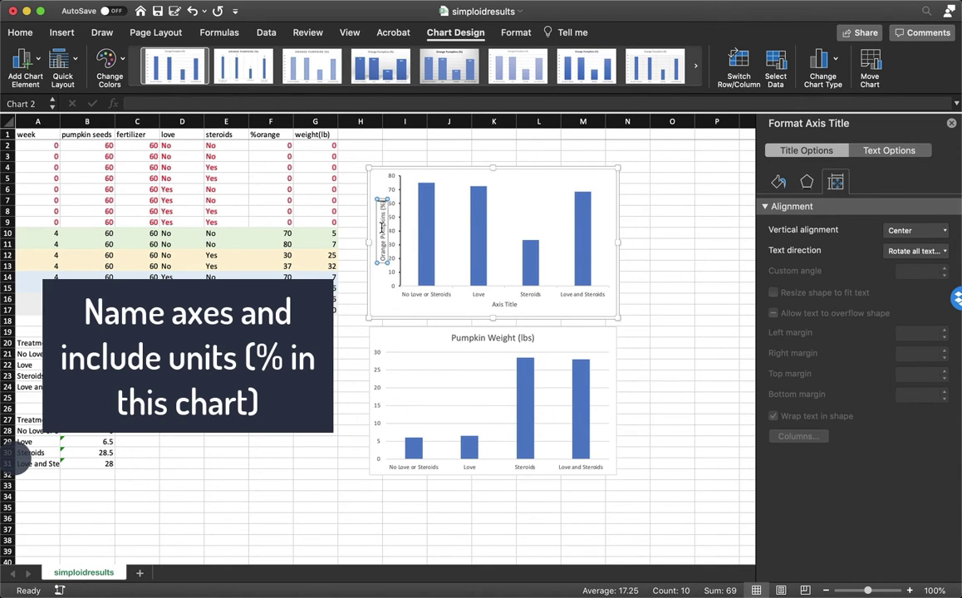
pyautogui.write(')')
pyautogui.click(500, 305)
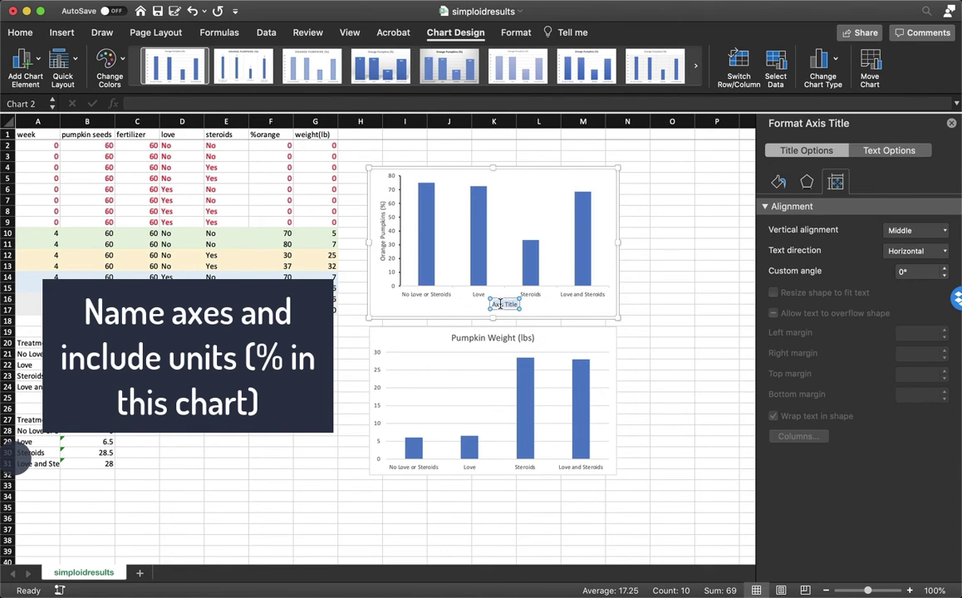
pyautogui.write('Treatme')
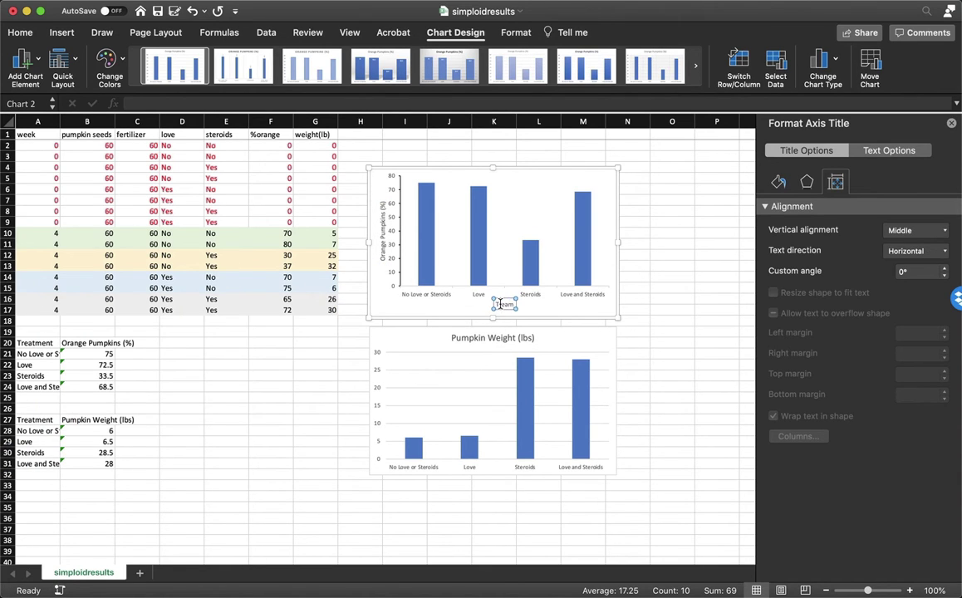
pyautogui.write('nt G')
pyautogui.write('roup')
pyautogui.write(' a')
pyautogui.write('t 4')
pyautogui.write(' weeks')
# Finish the horizontal axis title and make the percentage chart's horizontal axis line solid black.
pyautogui.click(344, 357)
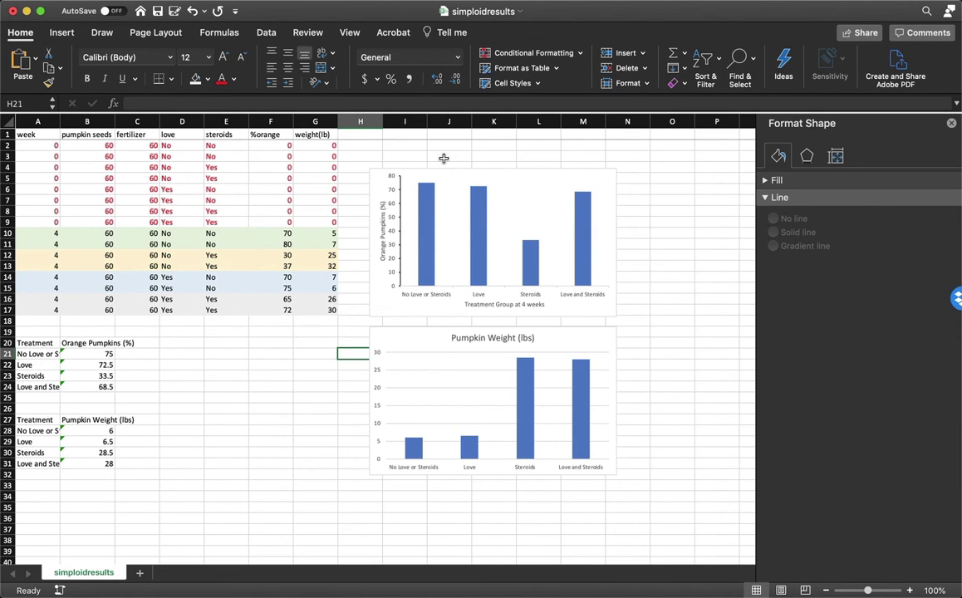
pyautogui.click(449, 292)
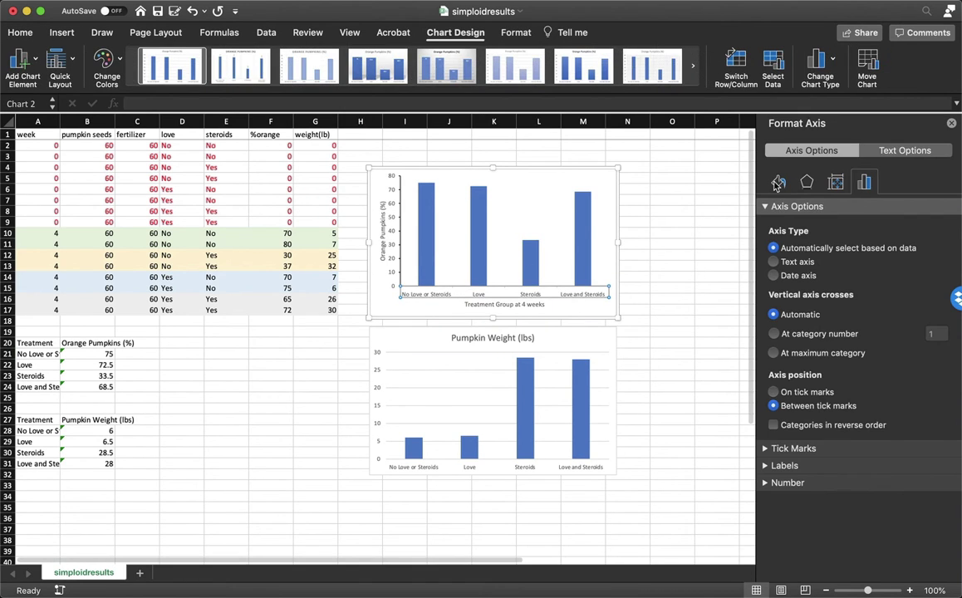
pyautogui.click(778, 183)
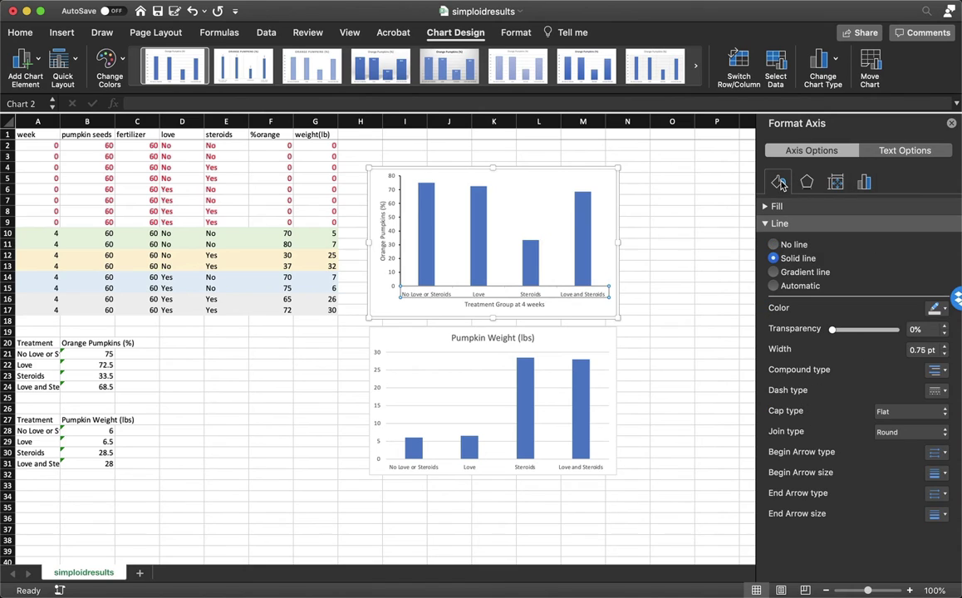
pyautogui.click(936, 308)
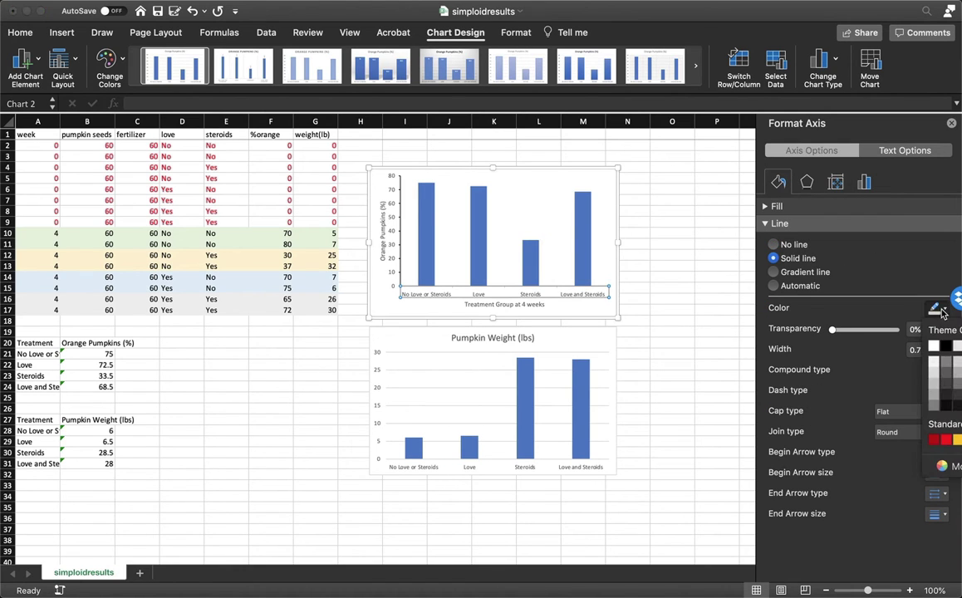
pyautogui.click(948, 352)
pyautogui.click(666, 271)
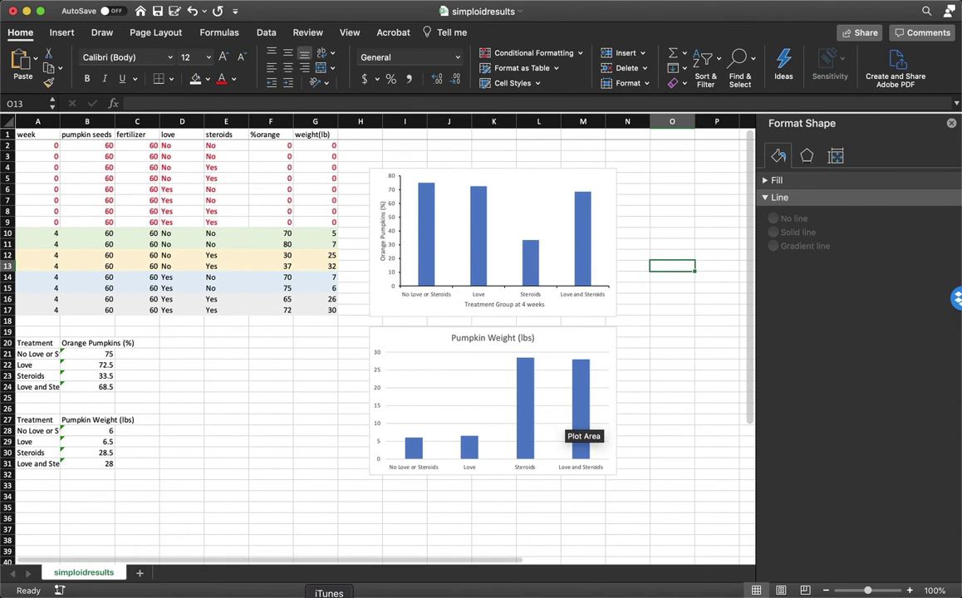
pyautogui.click(329, 594)
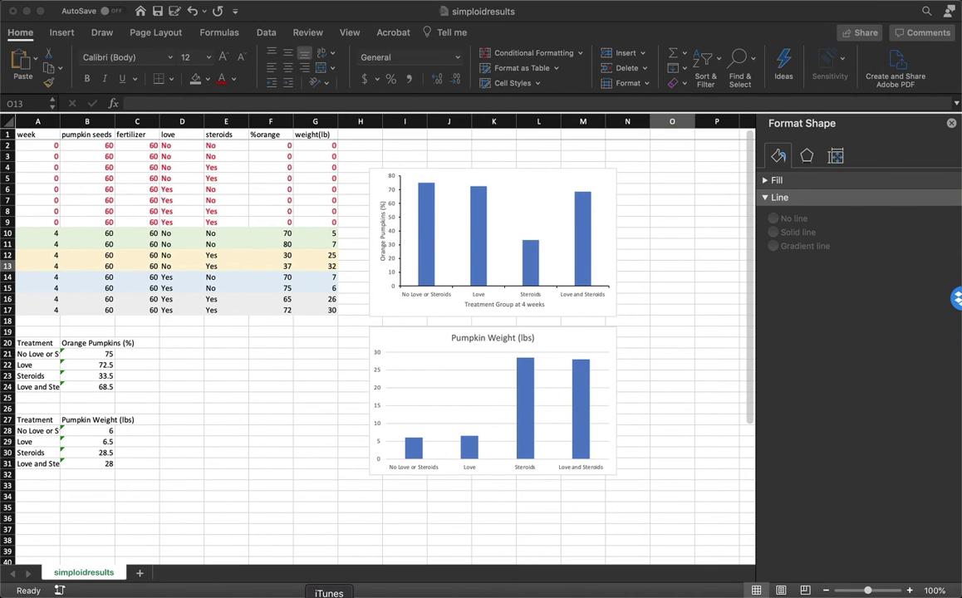
# Remove the horizontal gridlines from the Pumpkin Weight chart.
pyautogui.click(424, 334)
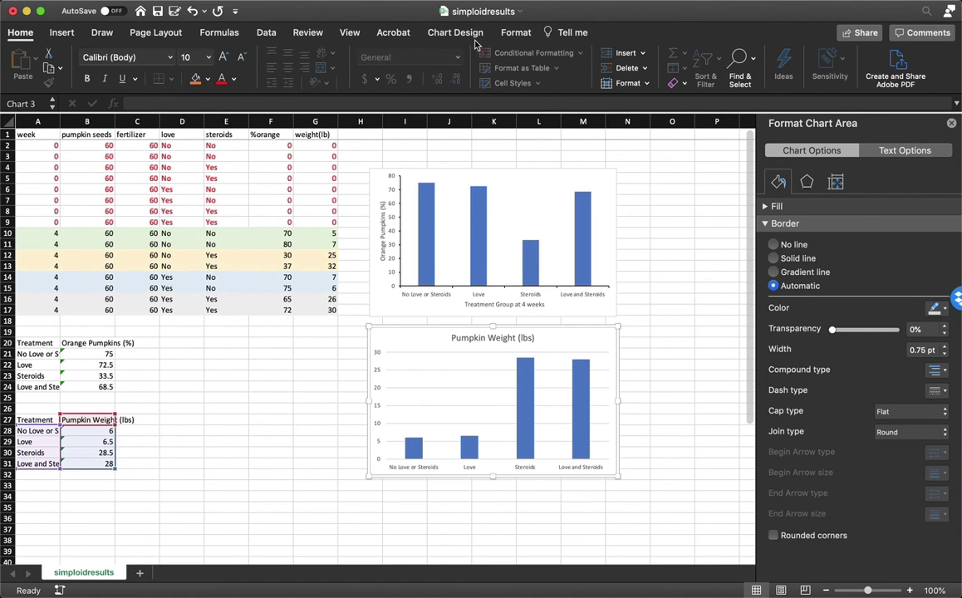
pyautogui.click(455, 31)
pyautogui.click(18, 58)
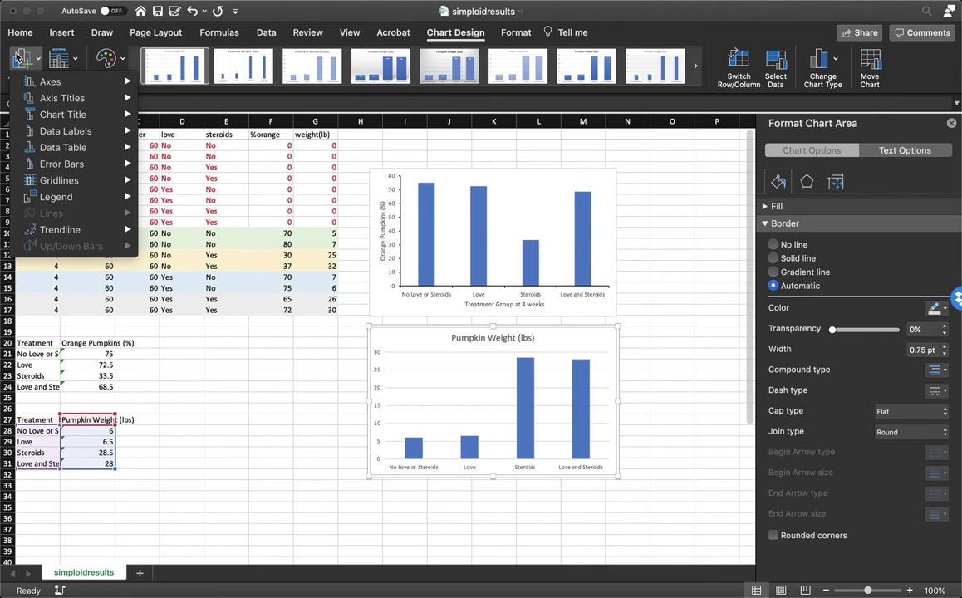
pyautogui.moveTo(62, 98)
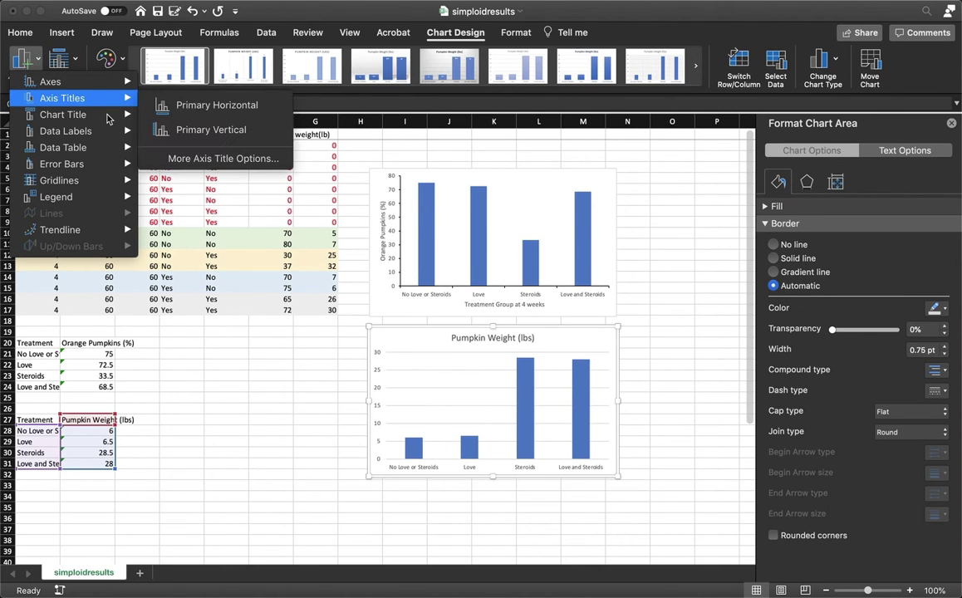
pyautogui.press('Escape')
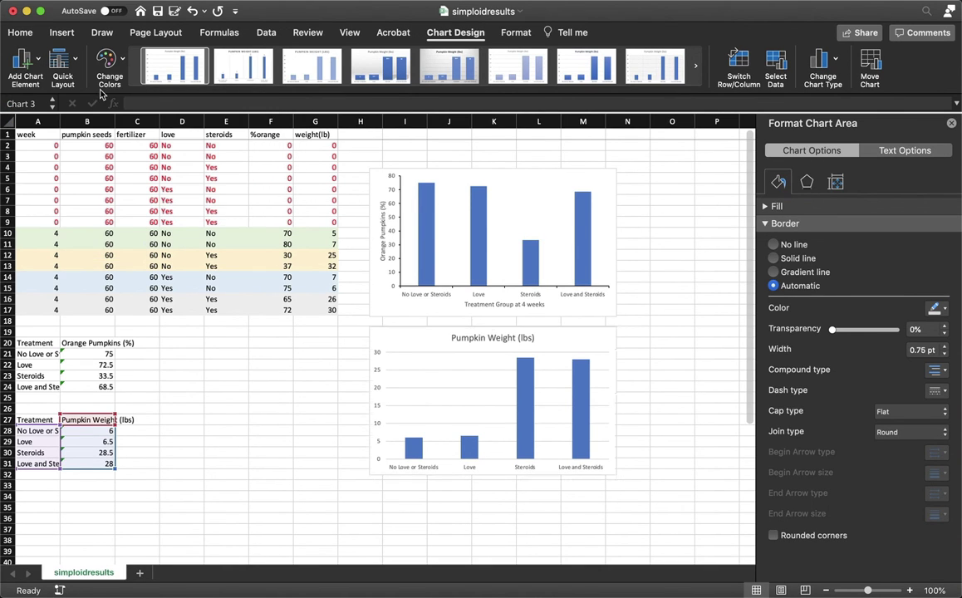
pyautogui.click(20, 58)
pyautogui.moveTo(62, 180)
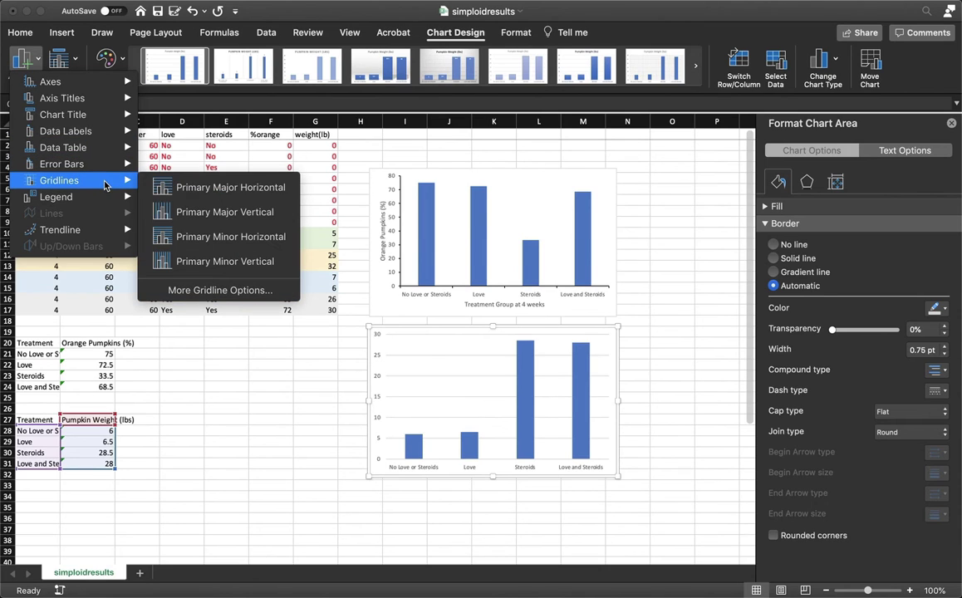
pyautogui.click(184, 195)
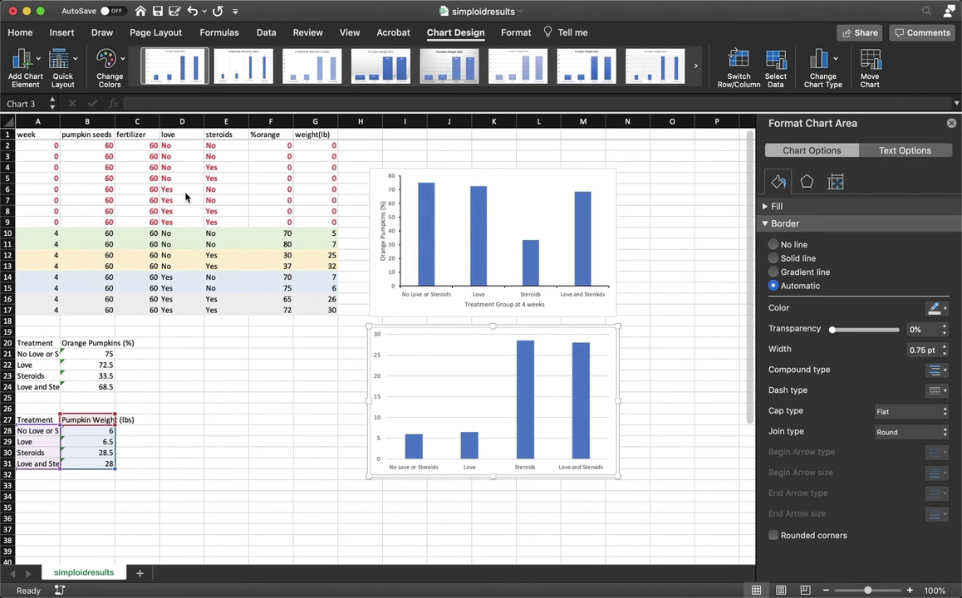
# Add placeholder horizontal and vertical axis titles to the weight chart.
pyautogui.click(22, 60)
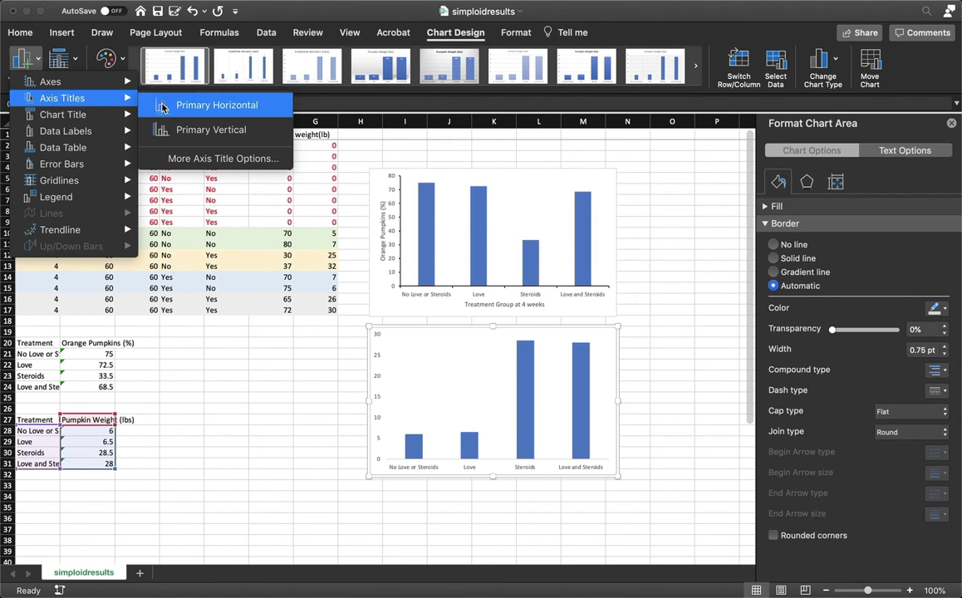
pyautogui.click(33, 59)
pyautogui.click(33, 58)
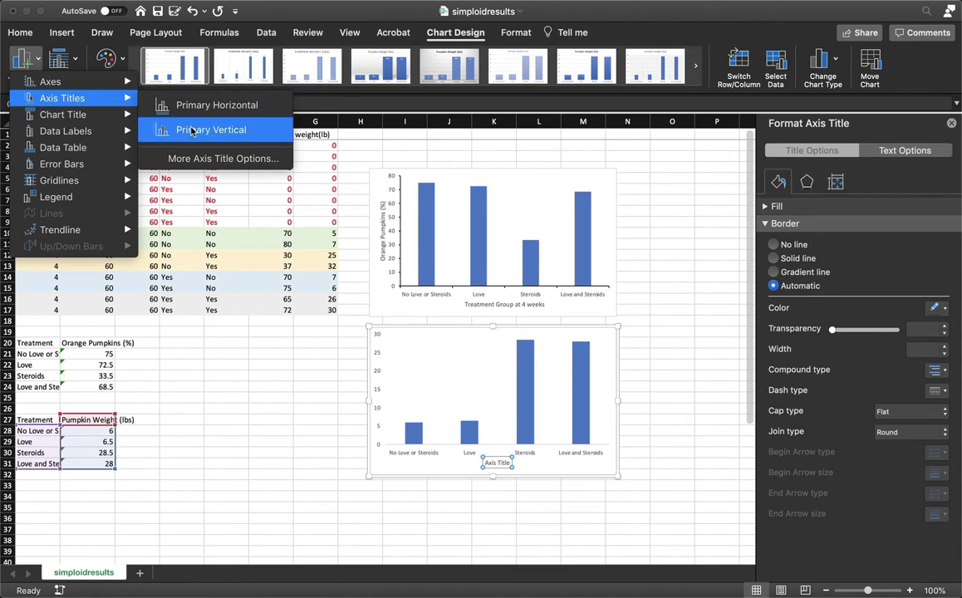
pyautogui.click(189, 130)
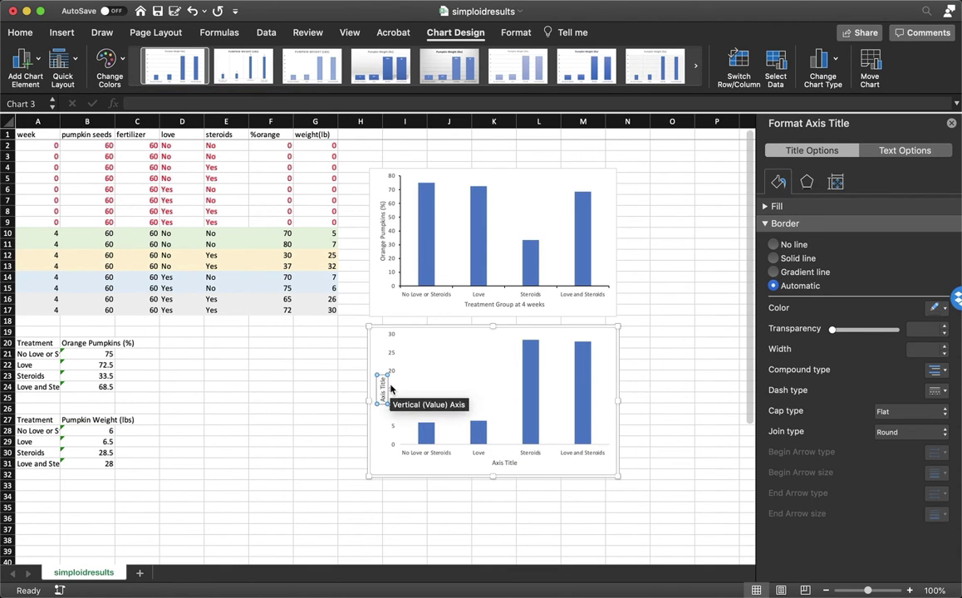
# Give the weight chart's vertical and horizontal axes solid 0.75 pt lines.
pyautogui.click(393, 373)
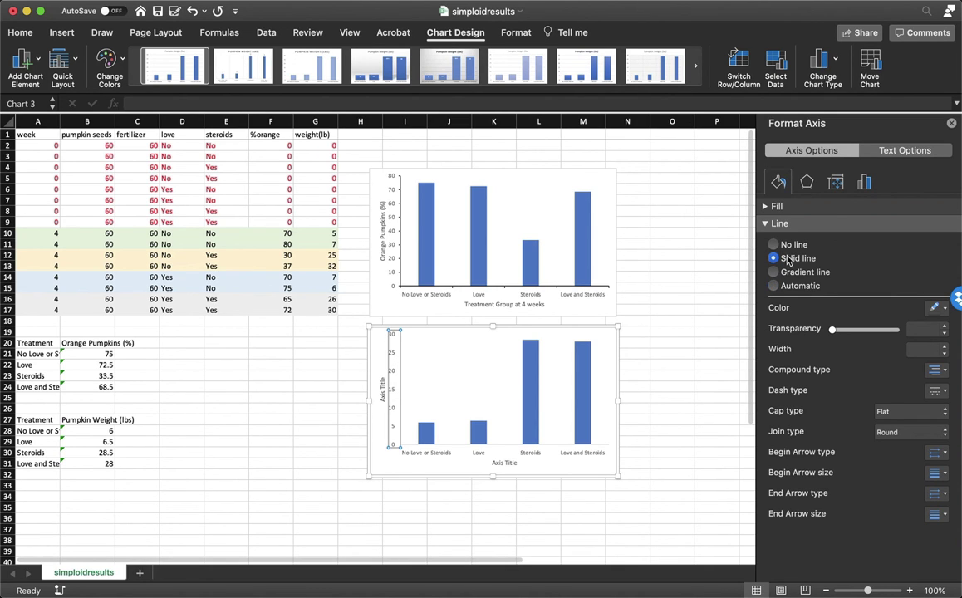
pyautogui.click(462, 449)
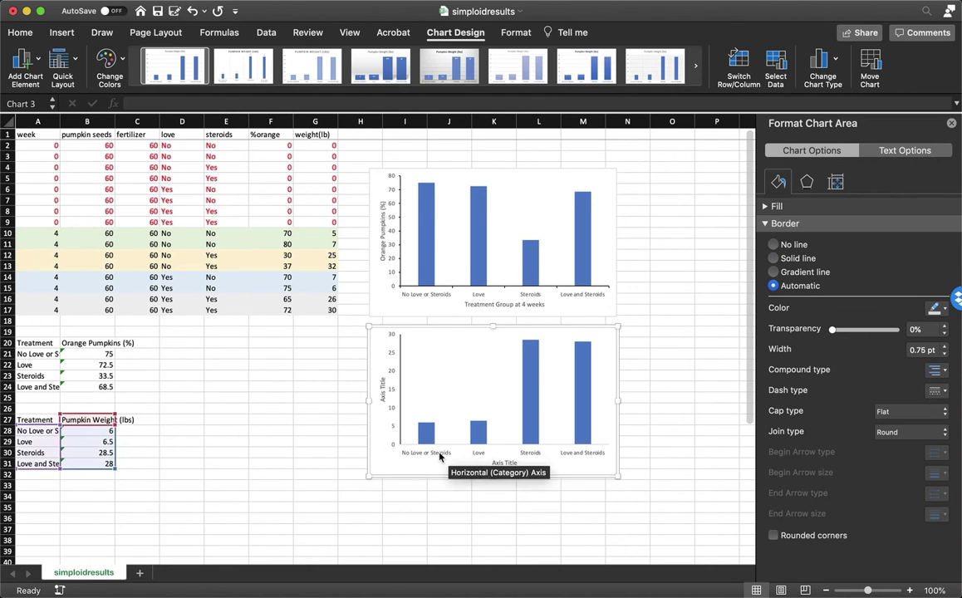
pyautogui.click(440, 454)
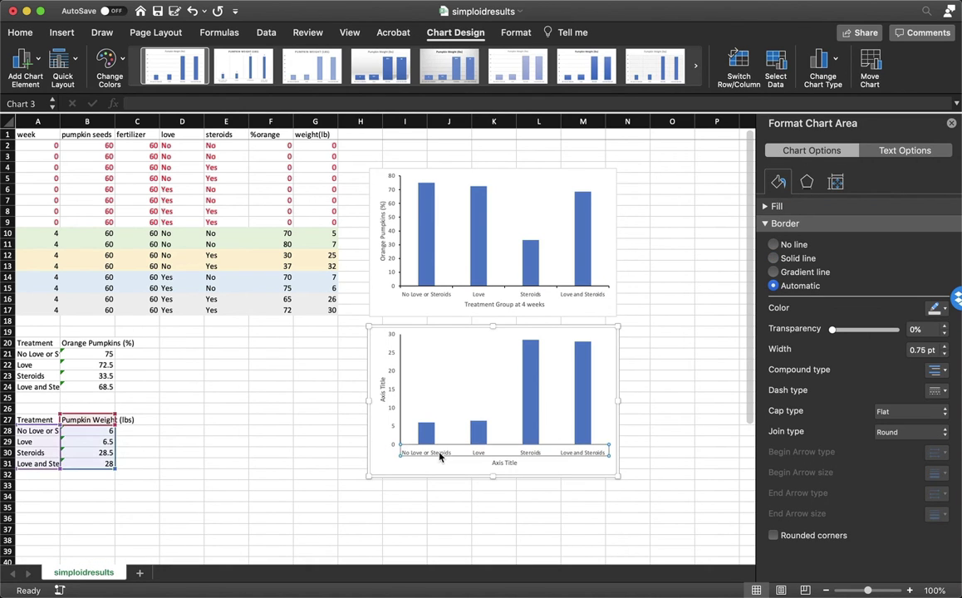
pyautogui.click(798, 259)
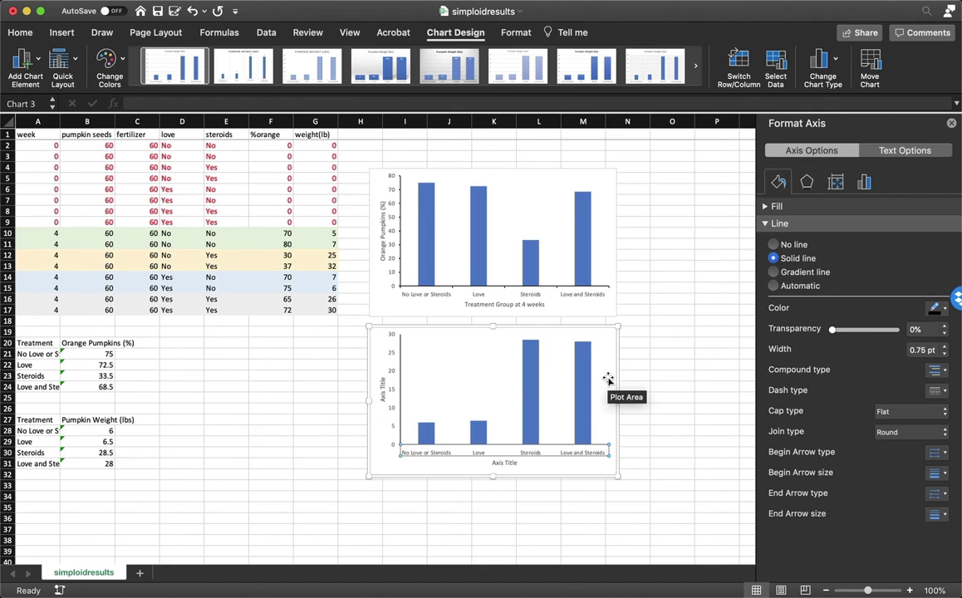
# Enter 'Pumpkin Weight (lbs)' as the vertical axis title and 'Treatment Group at 4 weeks' as the horizontal.
pyautogui.click(383, 396)
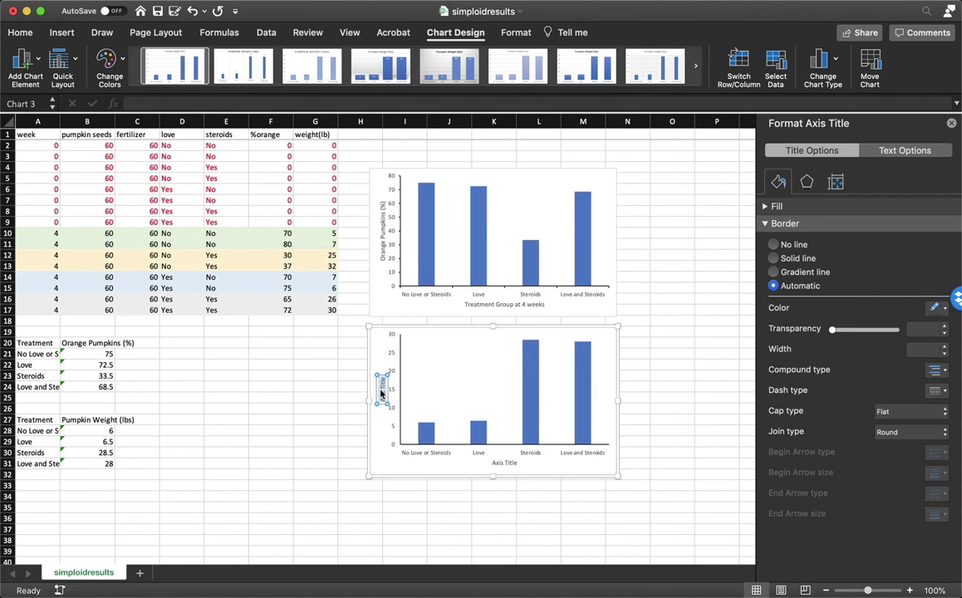
pyautogui.write('Pumpk')
pyautogui.write('in Weig')
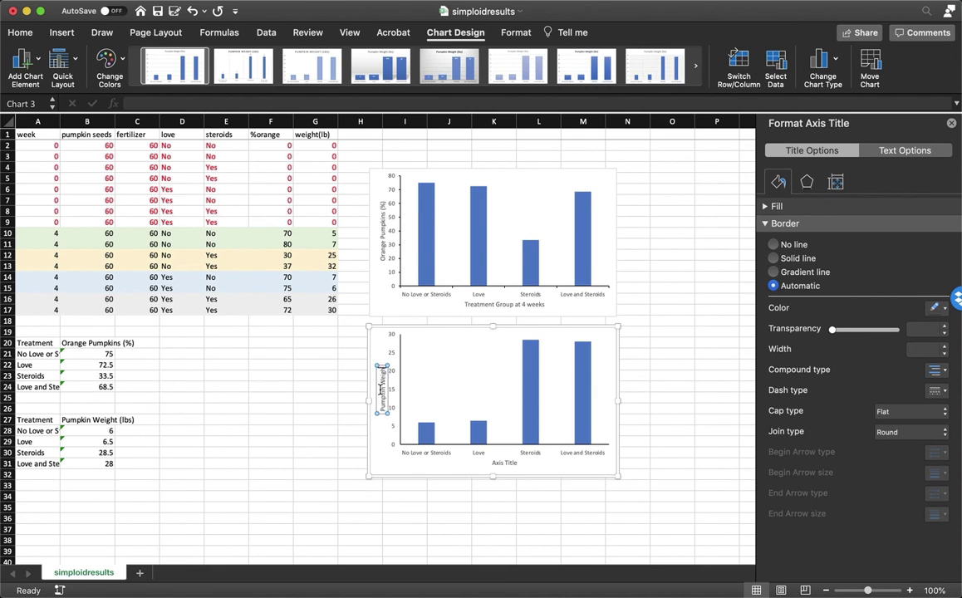
pyautogui.write('ht (lbs)')
pyautogui.click(503, 463)
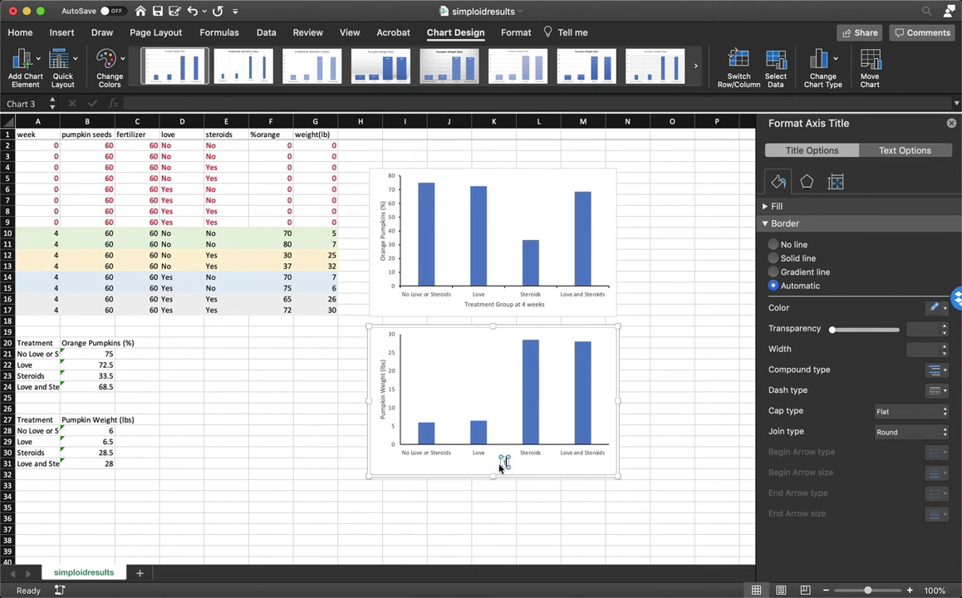
pyautogui.write('Trea')
pyautogui.write('t')
pyautogui.write('ment')
pyautogui.write(' G')
pyautogui.write('rpu')
pyautogui.write(' a')
pyautogui.press('BackSpace')
pyautogui.press('BackSpace')
pyautogui.press('BackSpace')
pyautogui.write('roup at 4 ')
pyautogui.write('weeks')
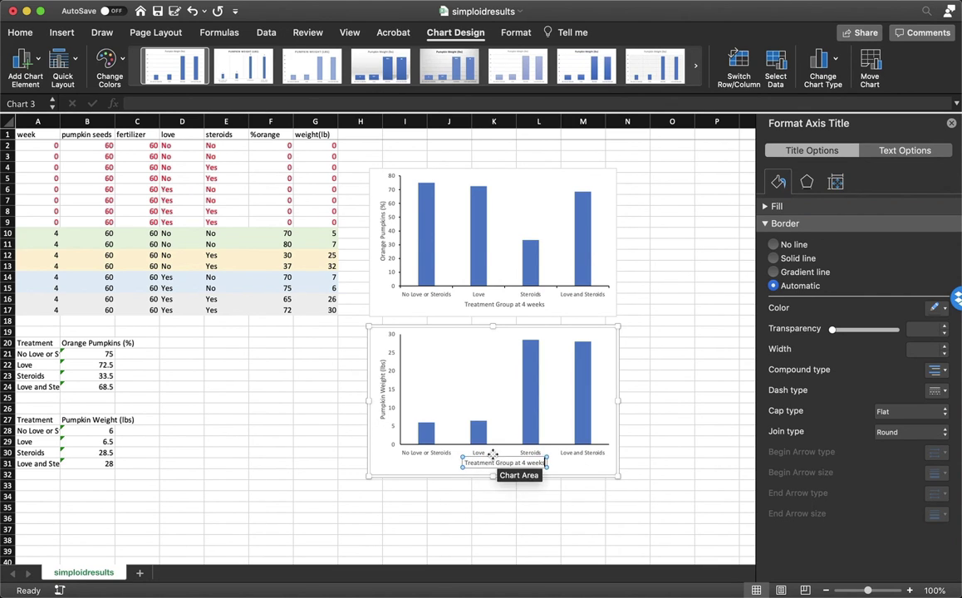
pyautogui.click(304, 421)
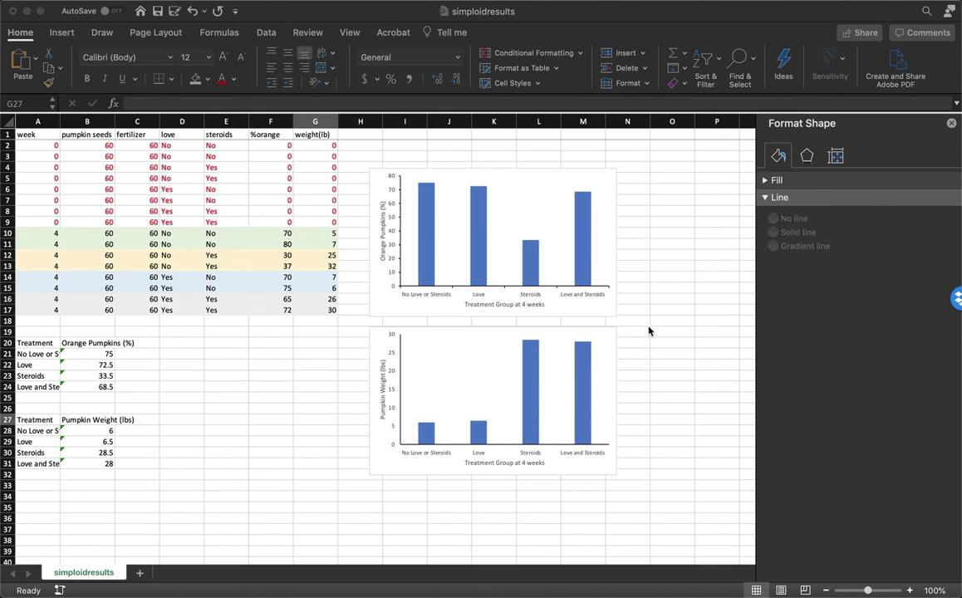
# Set Outside major tick marks on the weight chart's vertical and horizontal axes.
pyautogui.click(395, 354)
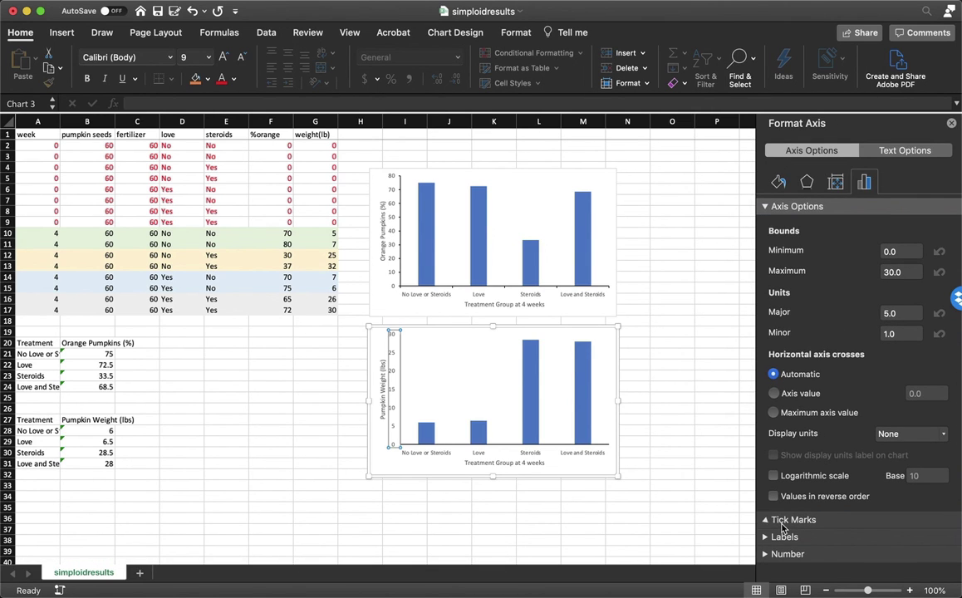
pyautogui.click(782, 521)
pyautogui.click(912, 544)
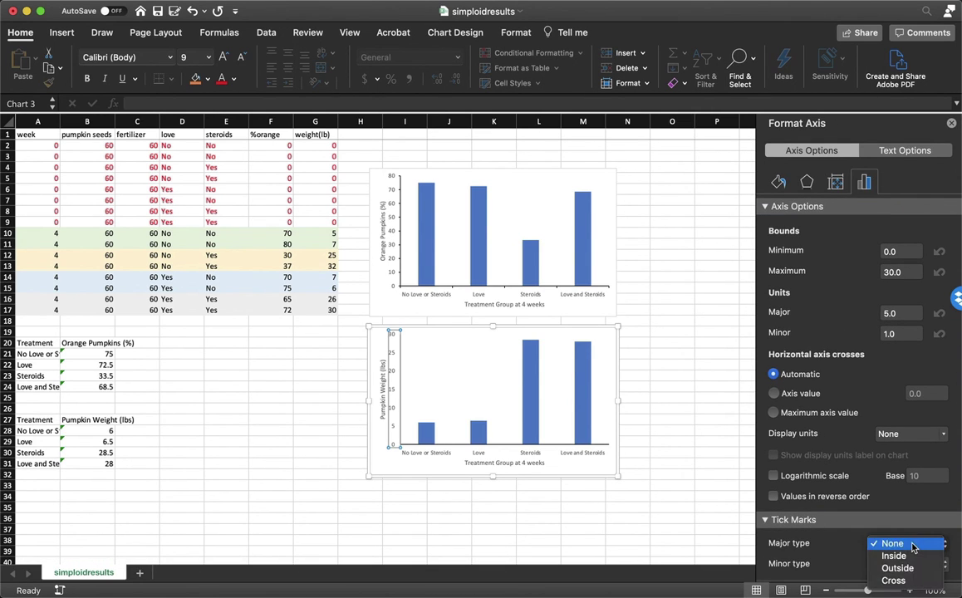
pyautogui.click(895, 568)
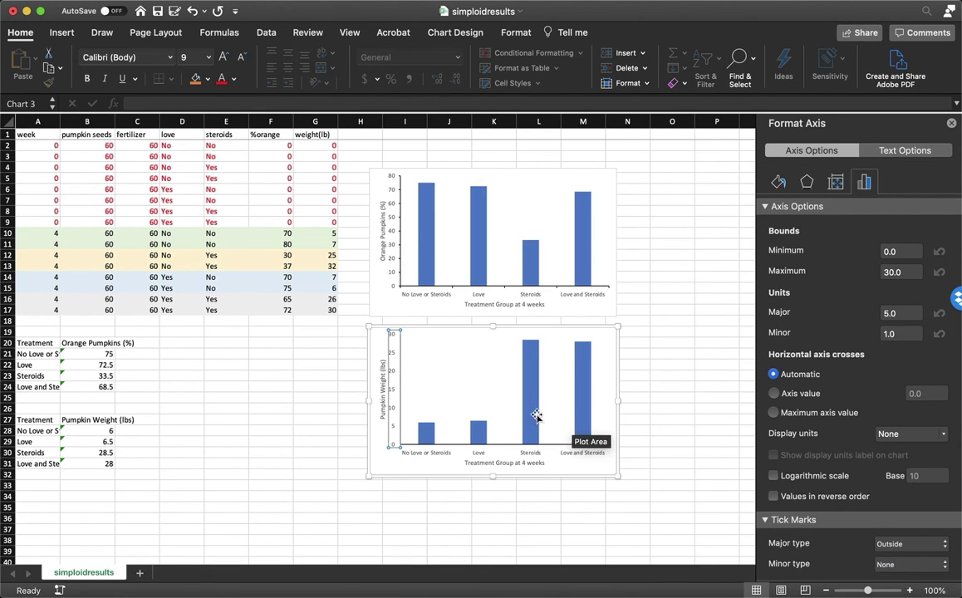
pyautogui.click(477, 449)
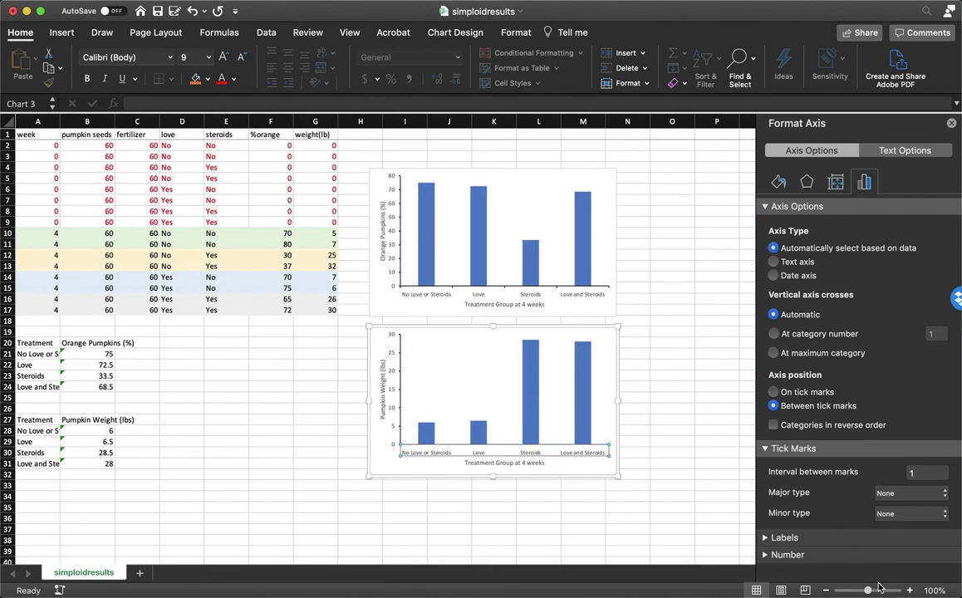
pyautogui.click(905, 493)
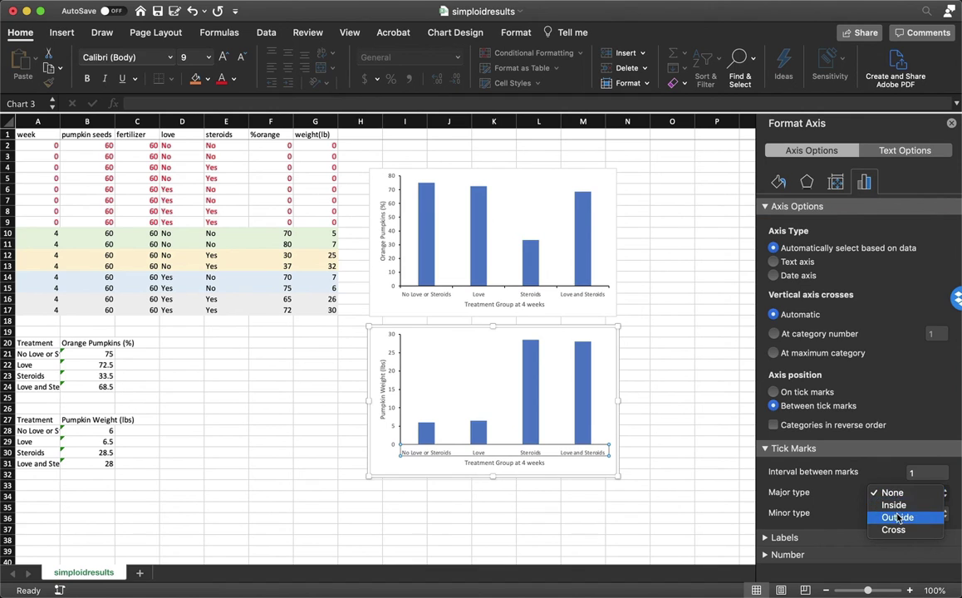
pyautogui.click(897, 518)
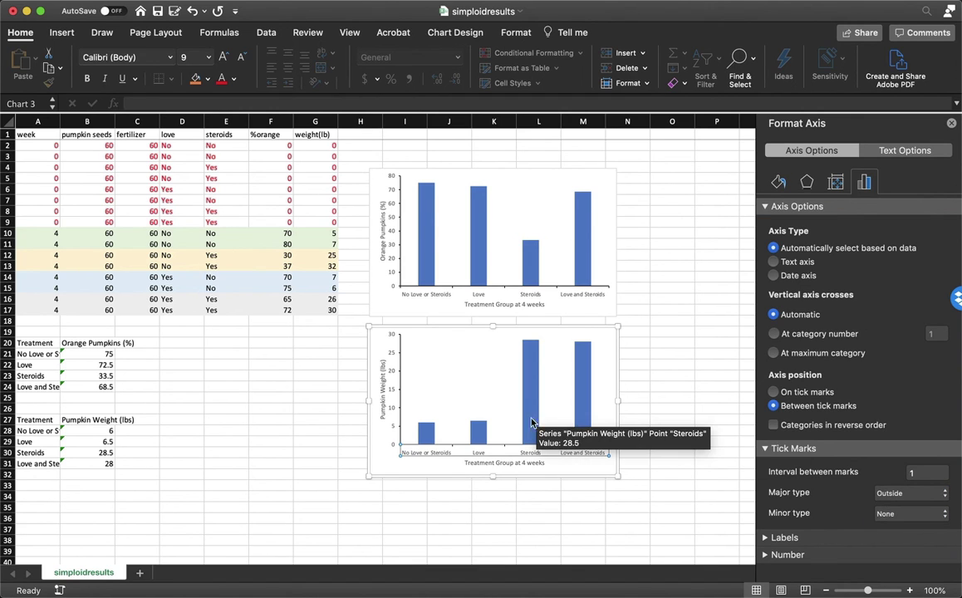